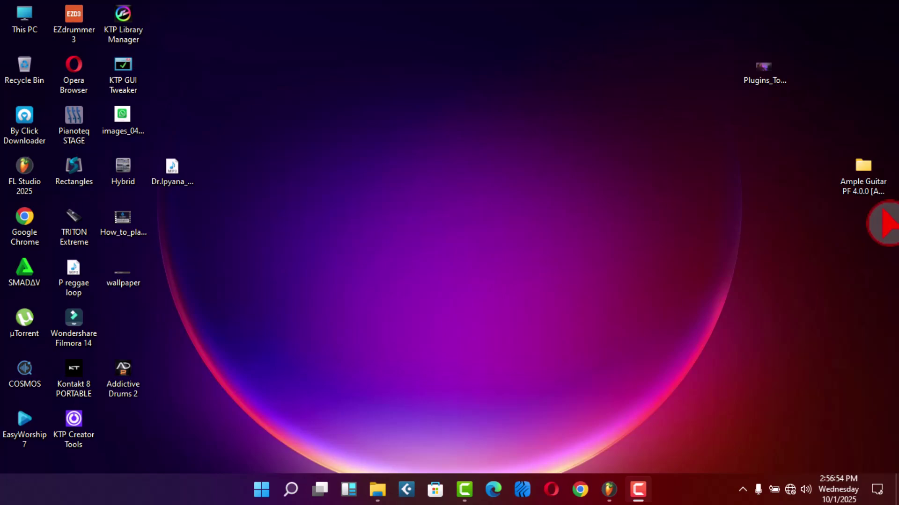
# Open the Ample Guitar PF 4.0.0 folder, then its Installer and Win subfolders.
pyautogui.click(871, 177)
pyautogui.doubleClick(866, 180)
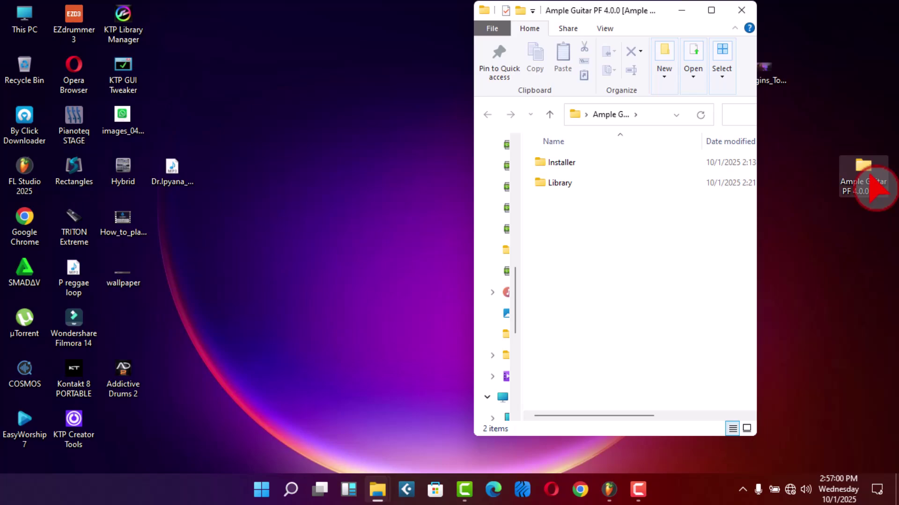
pyautogui.doubleClick(589, 164)
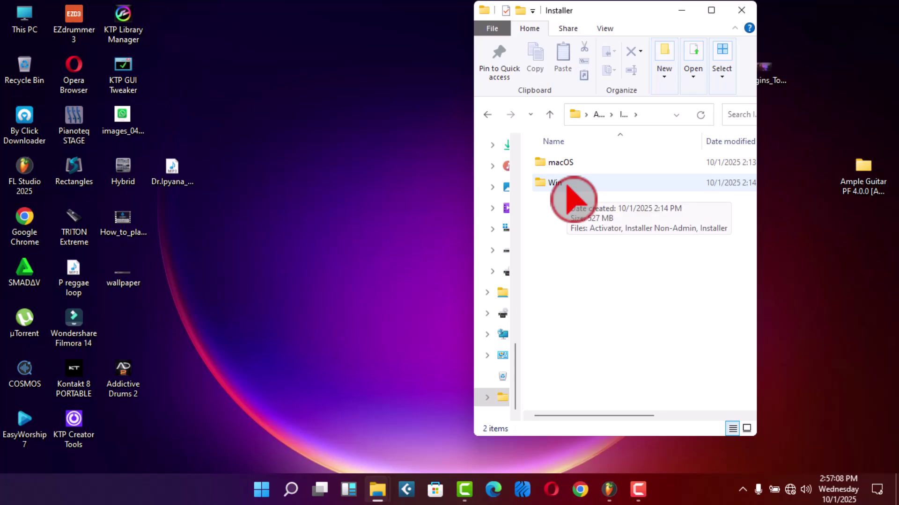
pyautogui.doubleClick(567, 185)
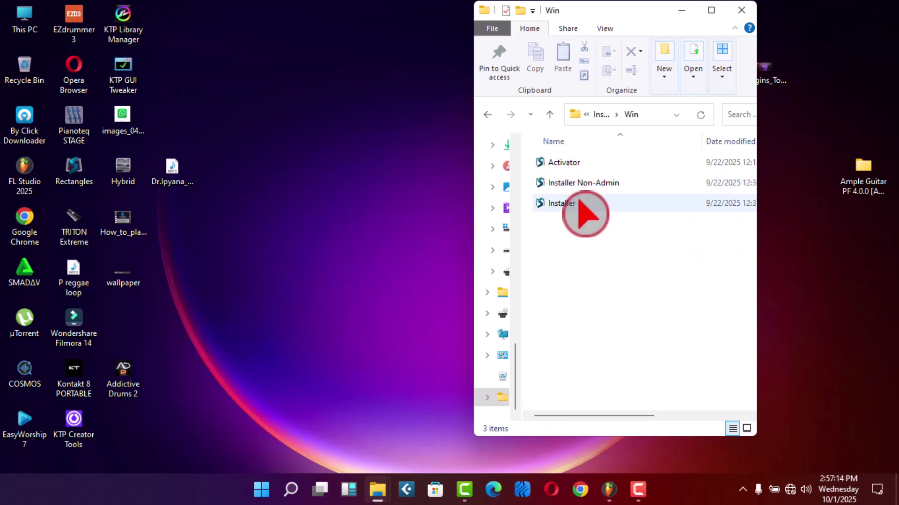
# Launch the installer in English, accept the EULA, and confirm the existing Ample Sound install folder.
pyautogui.doubleClick(583, 210)
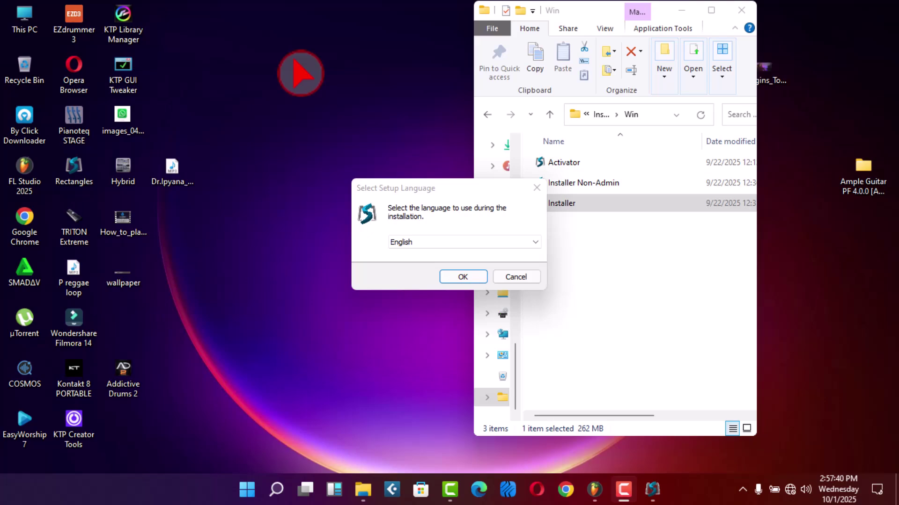
pyautogui.click(475, 276)
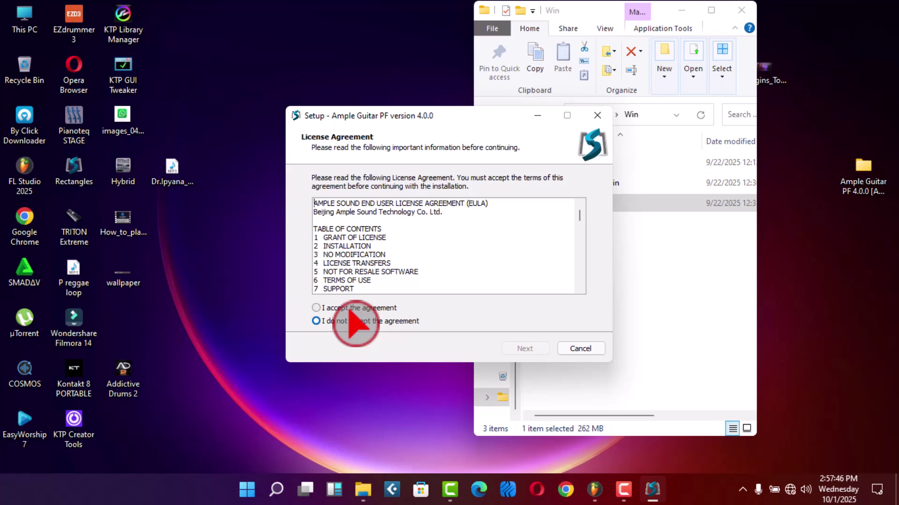
pyautogui.click(349, 310)
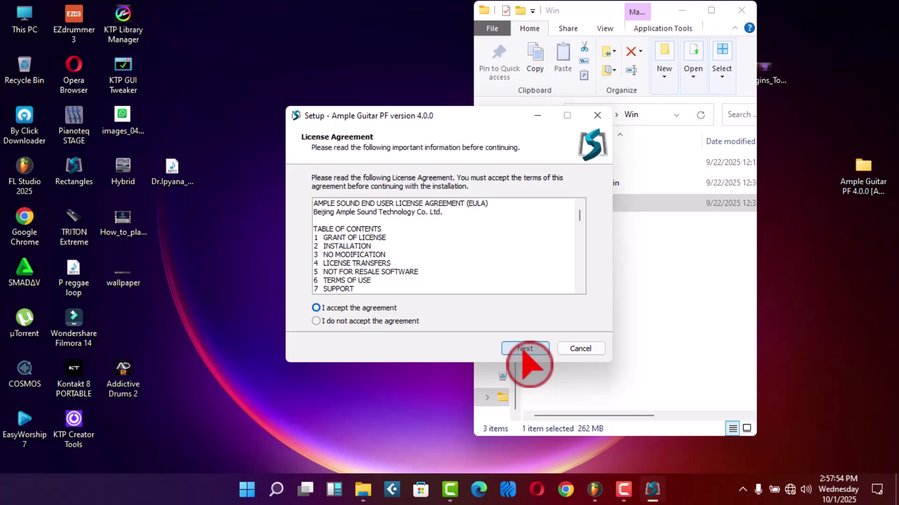
pyautogui.click(521, 352)
pyautogui.click(521, 352)
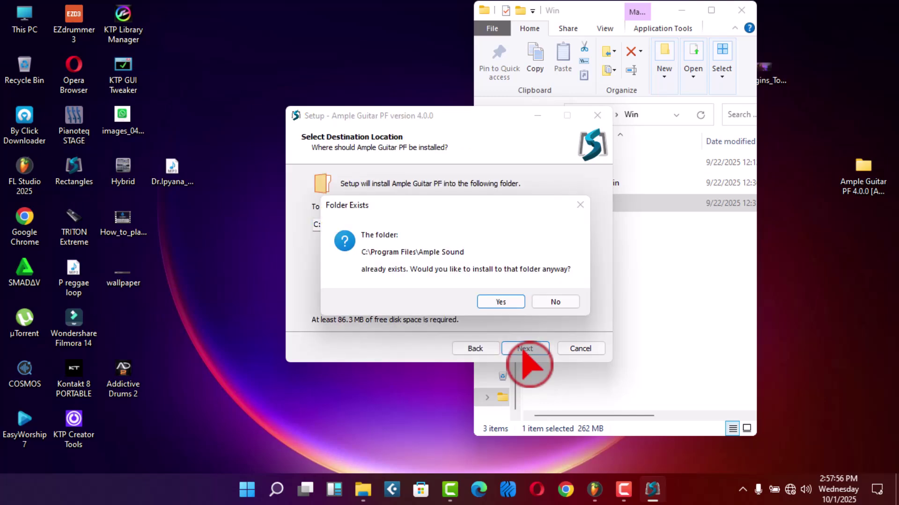
pyautogui.click(498, 303)
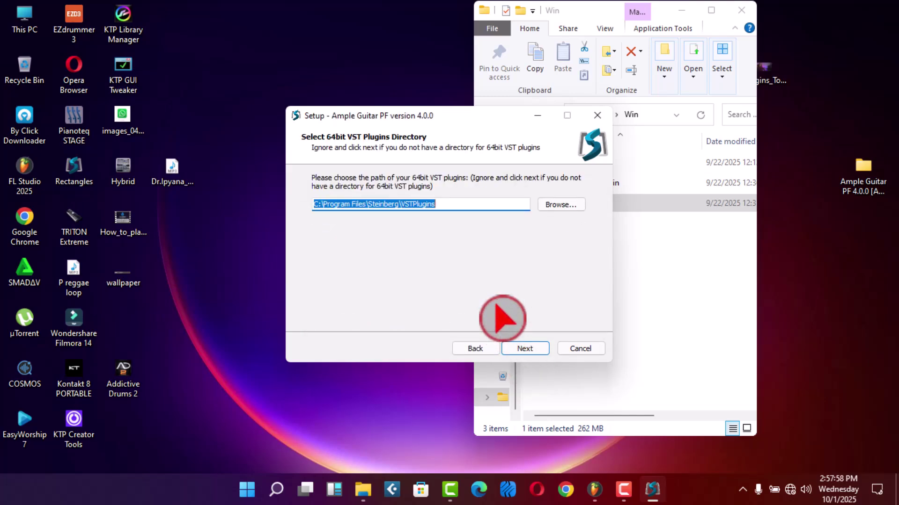
# Keep the default 64-bit VST path, components and Start Menu folder, and run the installation.
pyautogui.click(525, 351)
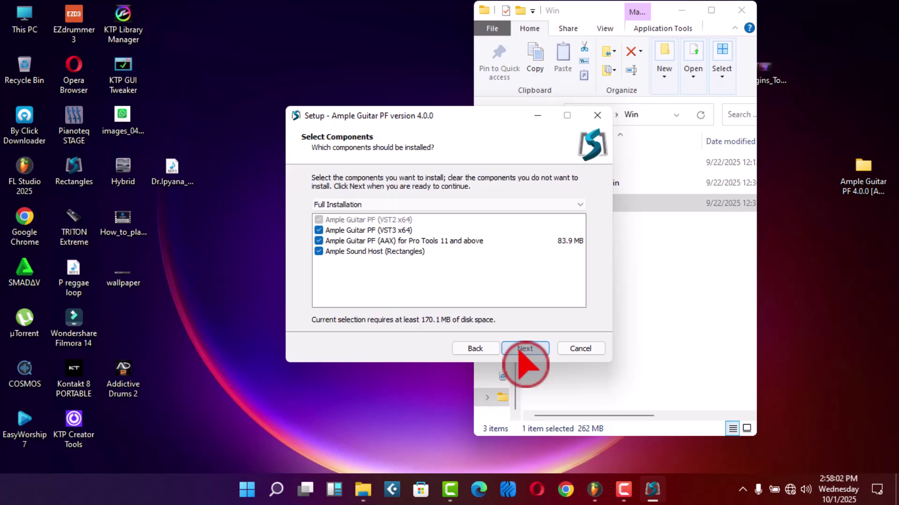
pyautogui.click(524, 349)
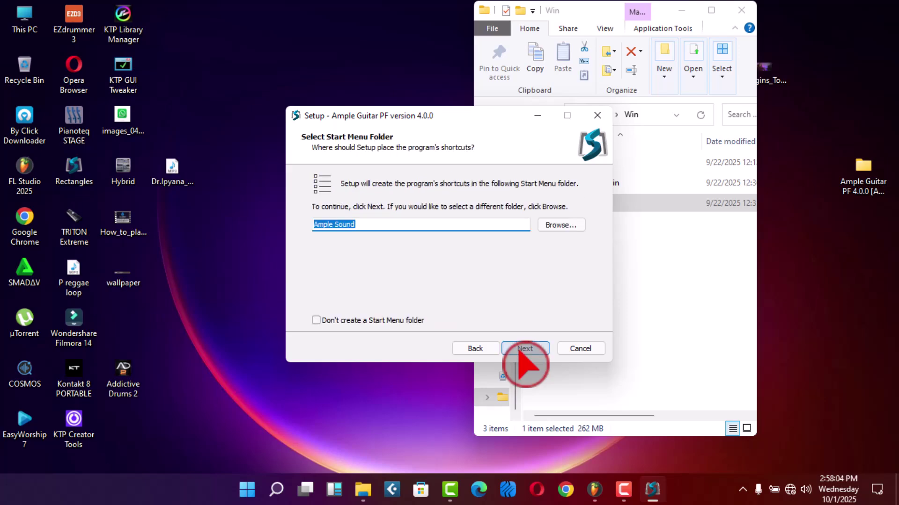
pyautogui.click(524, 349)
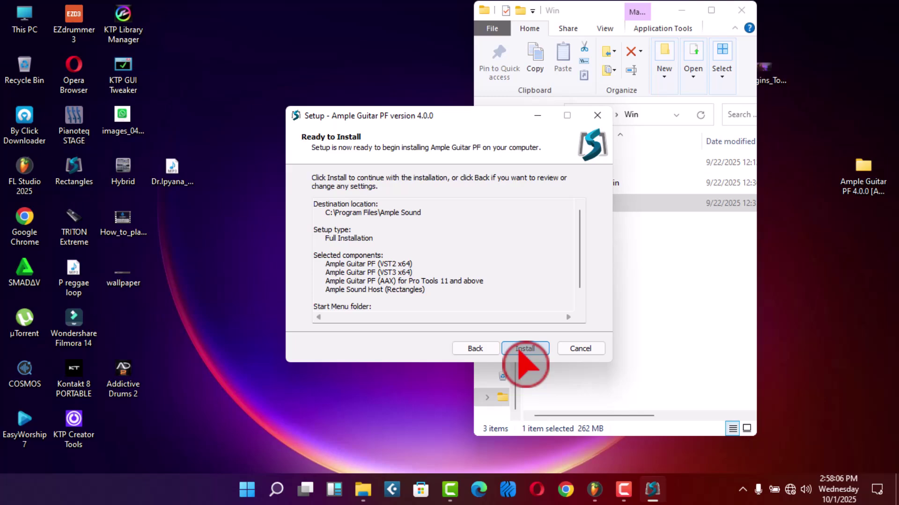
pyautogui.click(524, 349)
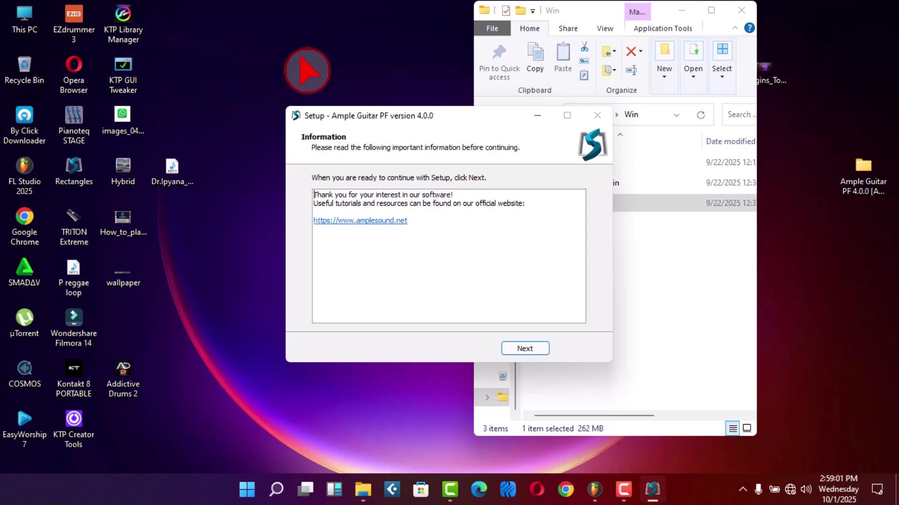
pyautogui.click(526, 350)
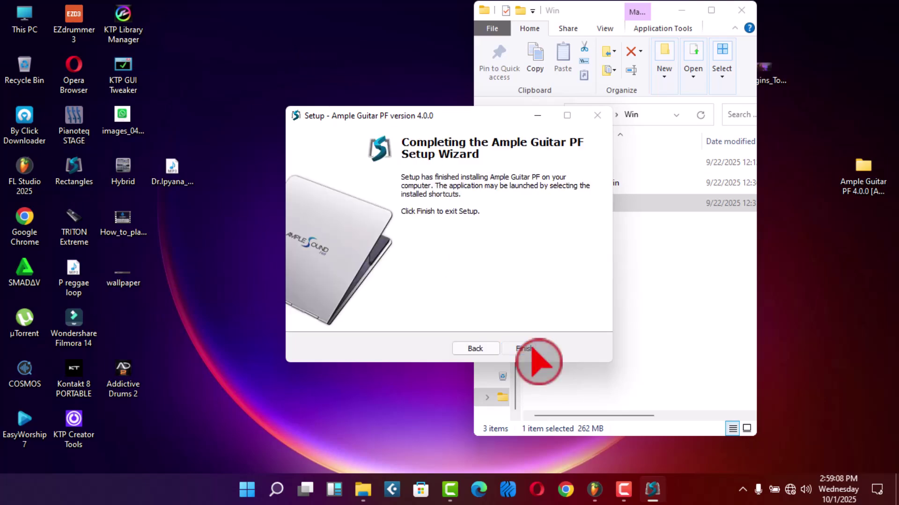
# Finish the setup wizard, then launch the Activator and move its window to the left.
pyautogui.click(524, 349)
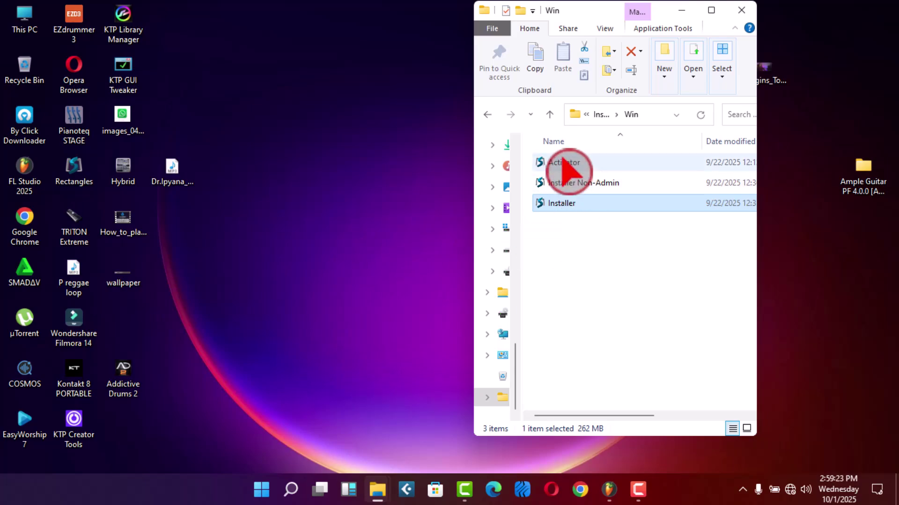
pyautogui.click(561, 162)
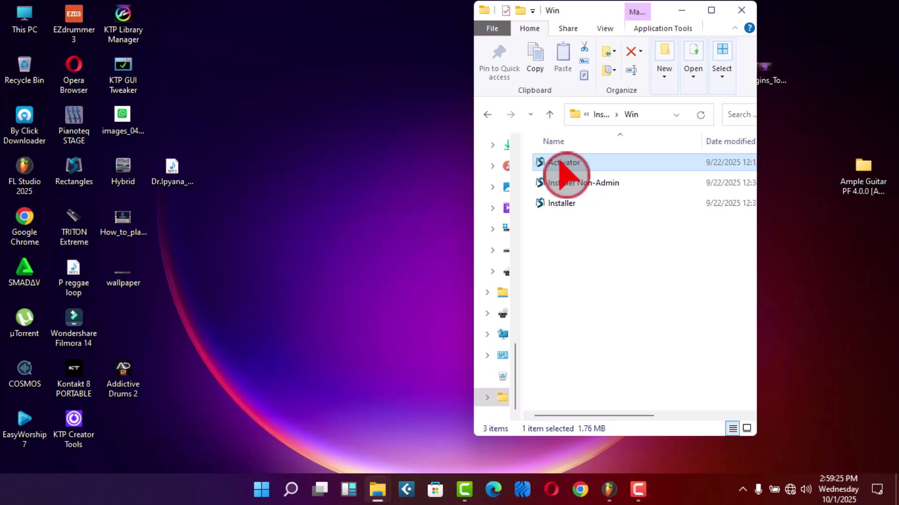
pyautogui.doubleClick(562, 163)
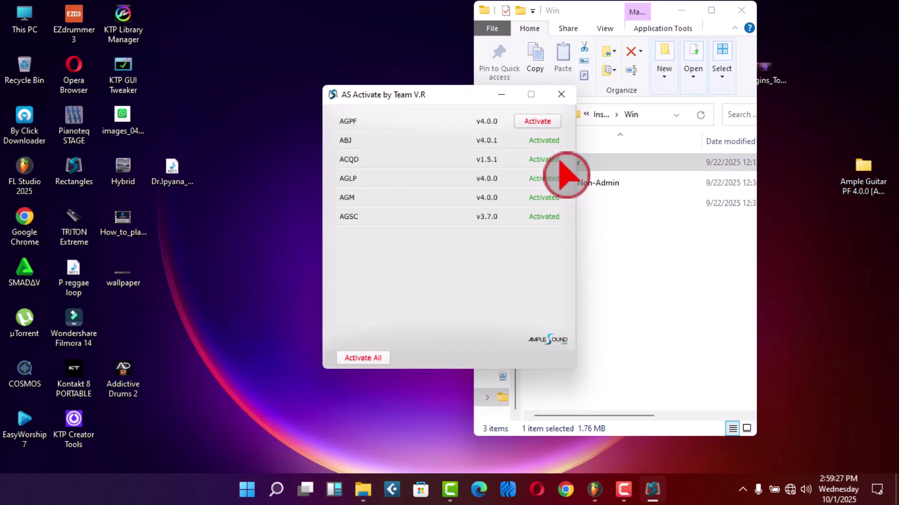
pyautogui.moveTo(446, 96); pyautogui.dragTo(278, 144)
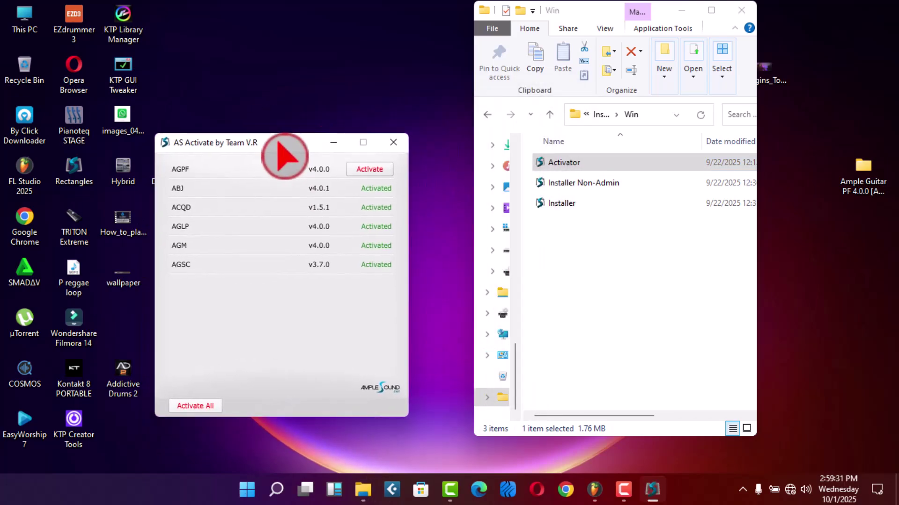
# Start activating AGPF v4.0.0 and switch to the Offline activation page.
pyautogui.click(370, 169)
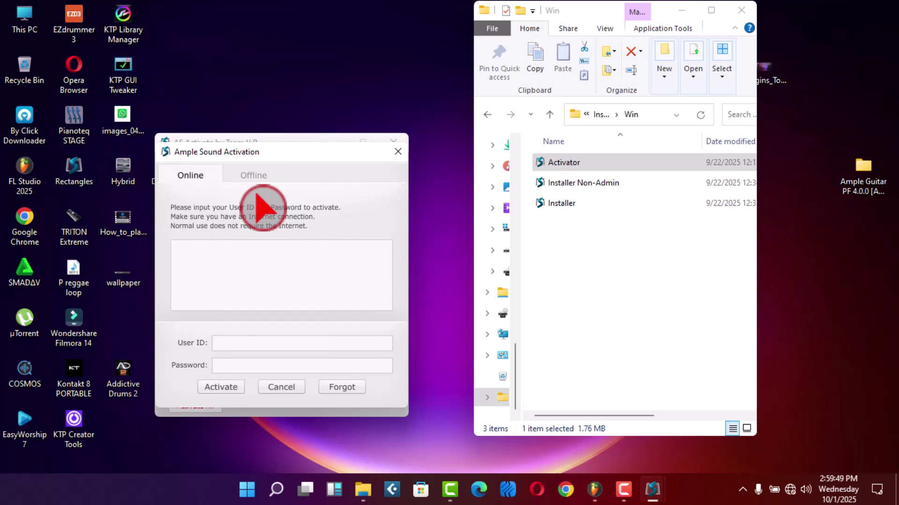
pyautogui.click(257, 178)
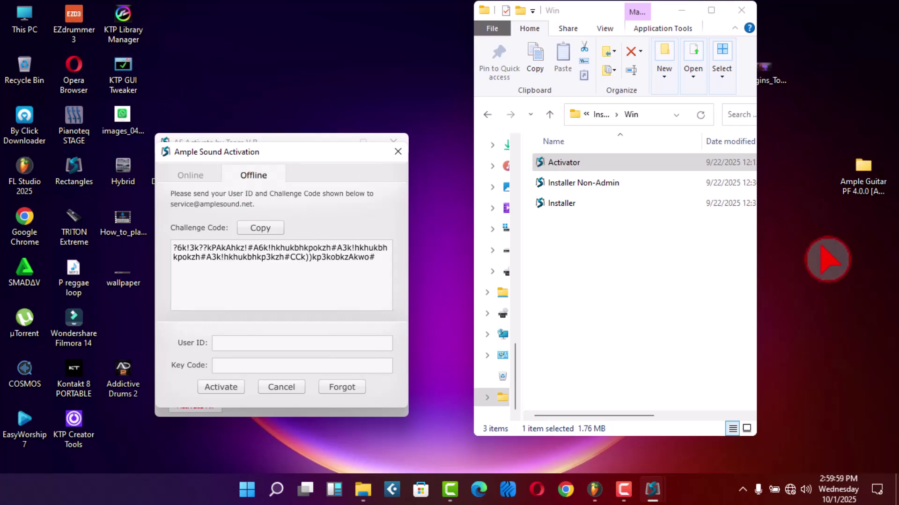
# Bring the Local Disk (D:) window forward and select the AmpleSoundKeyCodes text file.
pyautogui.moveTo(365, 488)
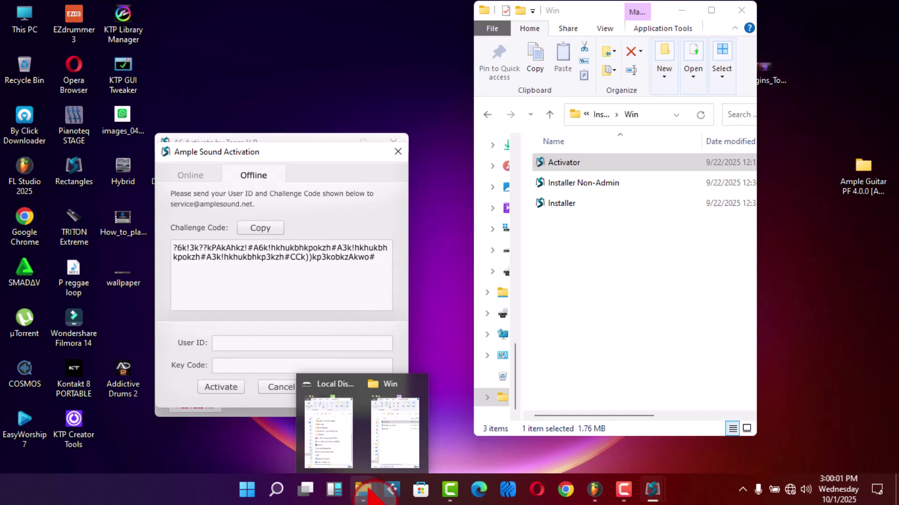
pyautogui.click(335, 441)
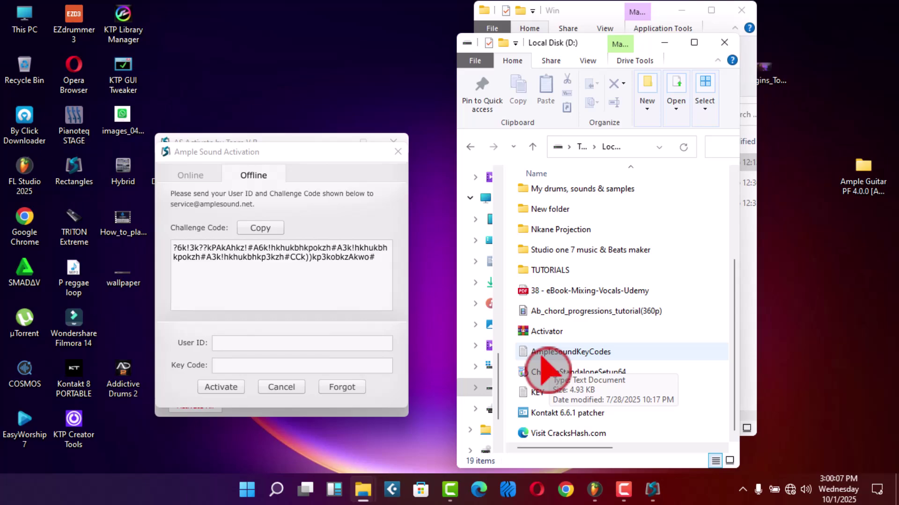
pyautogui.click(551, 357)
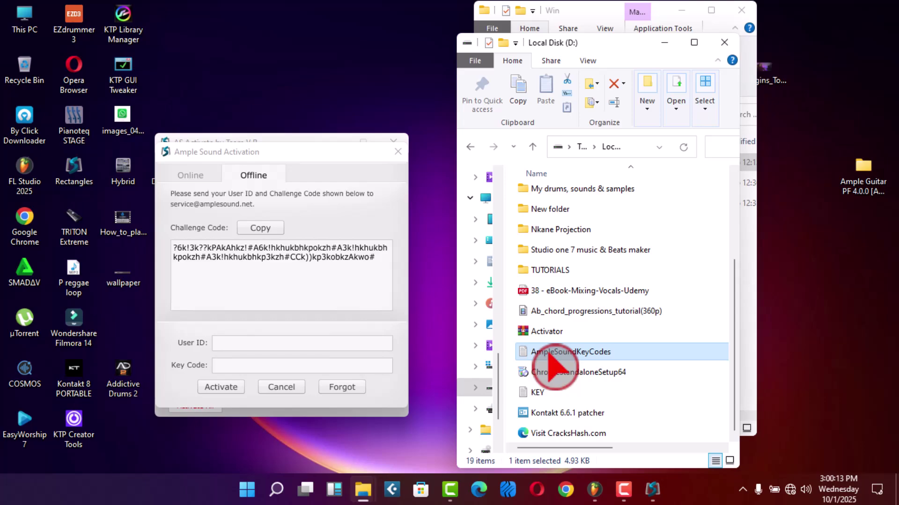
# Open AmpleSoundKeyCodes in a maximized Notepad and locate the Peregrine Falcon entry.
pyautogui.doubleClick(550, 355)
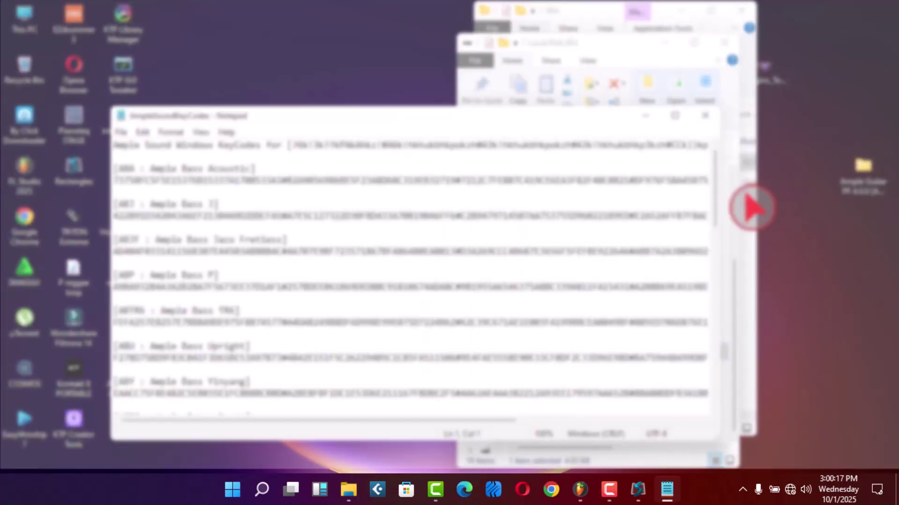
pyautogui.moveTo(713, 186); pyautogui.dragTo(714, 356)
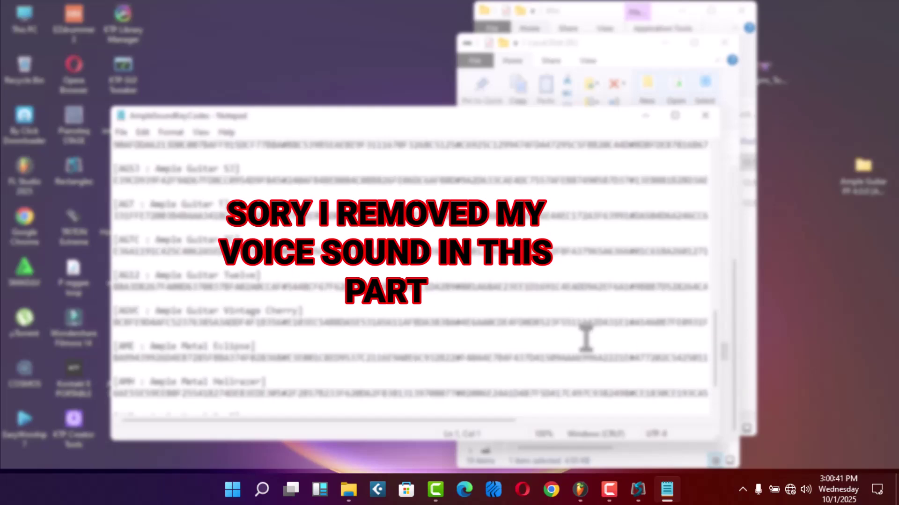
pyautogui.moveTo(721, 360); pyautogui.dragTo(722, 186)
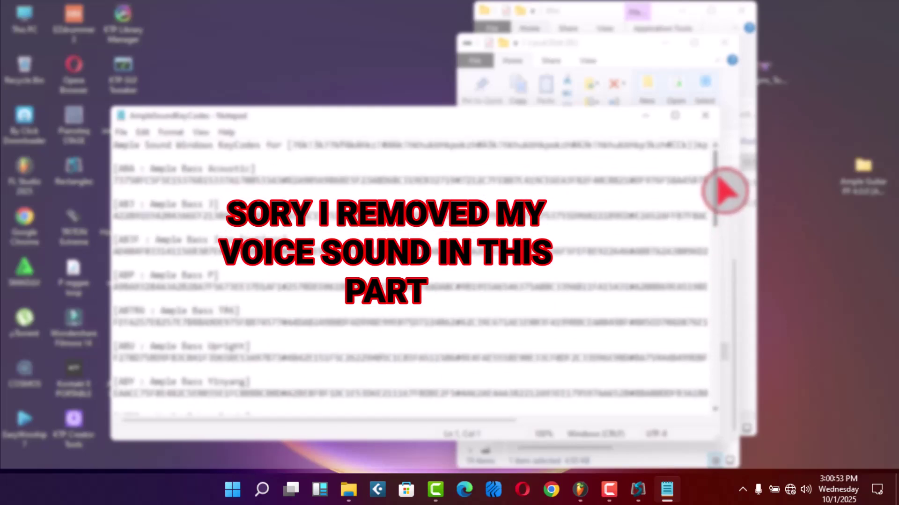
pyautogui.click(674, 115)
pyautogui.click(219, 93)
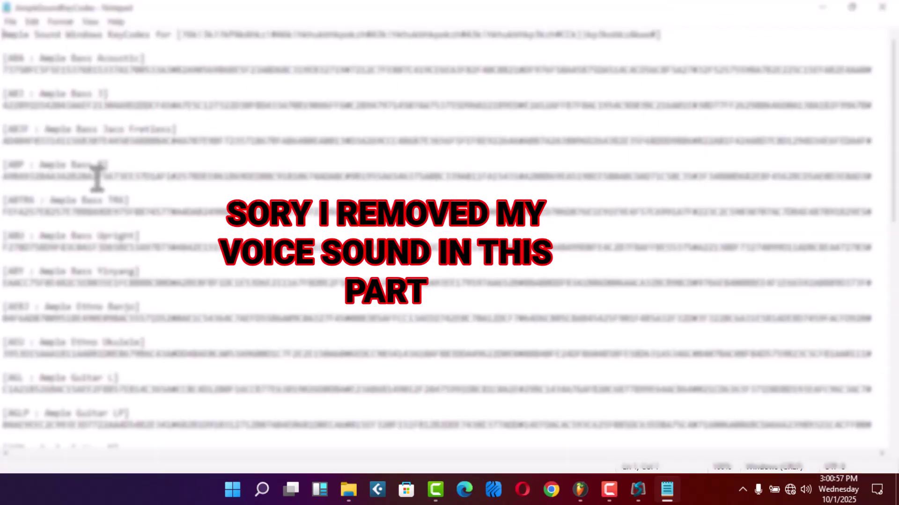
pyautogui.click(894, 101)
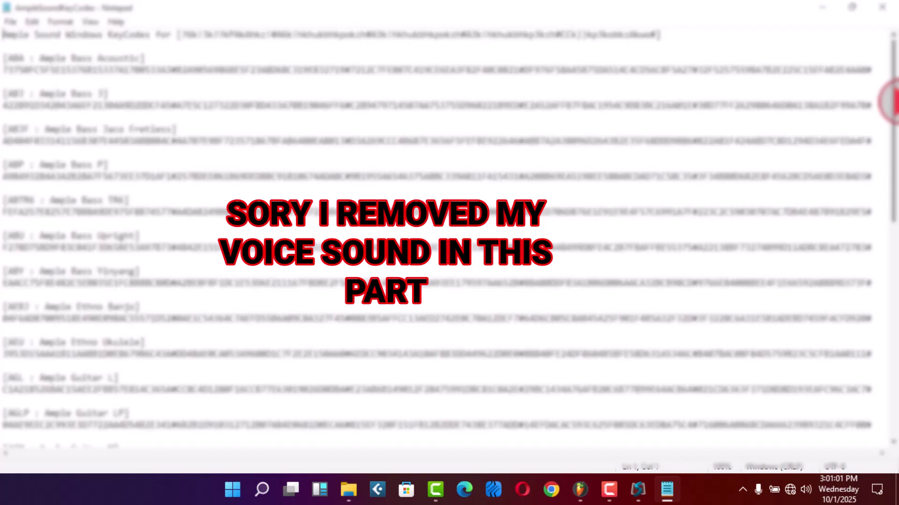
pyautogui.click(160, 72)
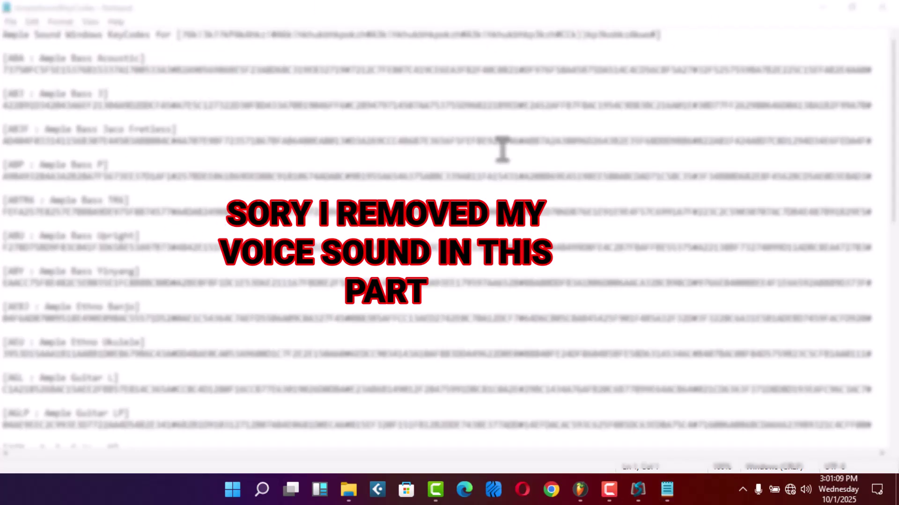
pyautogui.moveTo(892, 151); pyautogui.dragTo(892, 188)
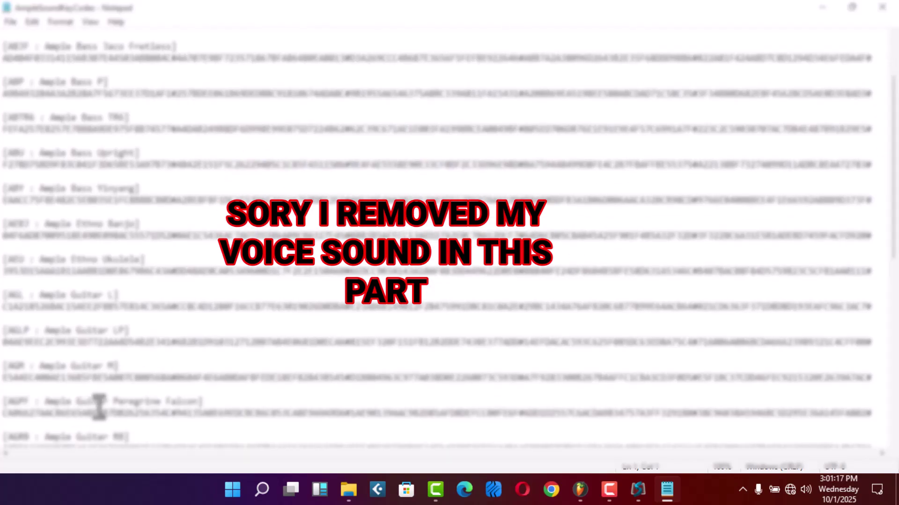
# Copy the Ample Guitar Peregrine Falcon key code line and minimize Notepad.
pyautogui.tripleClick(240, 415)
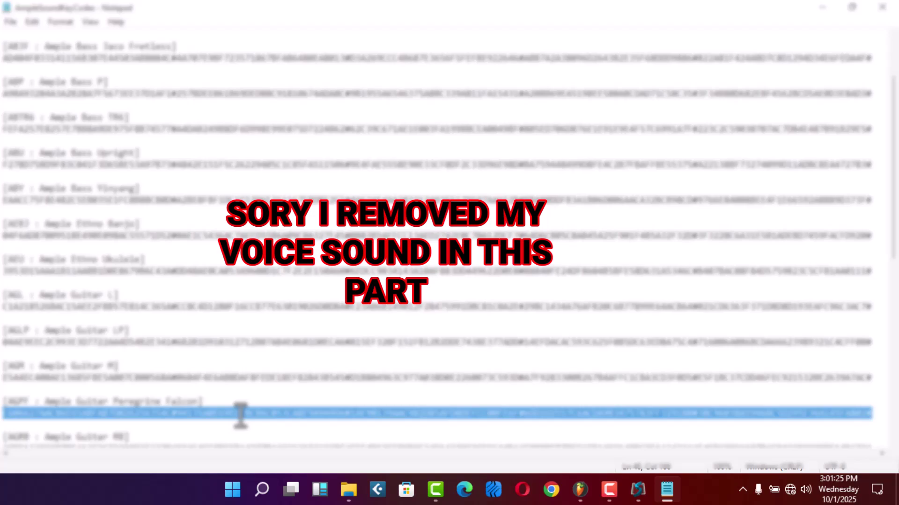
pyautogui.rightClick(240, 415)
pyautogui.click(278, 268)
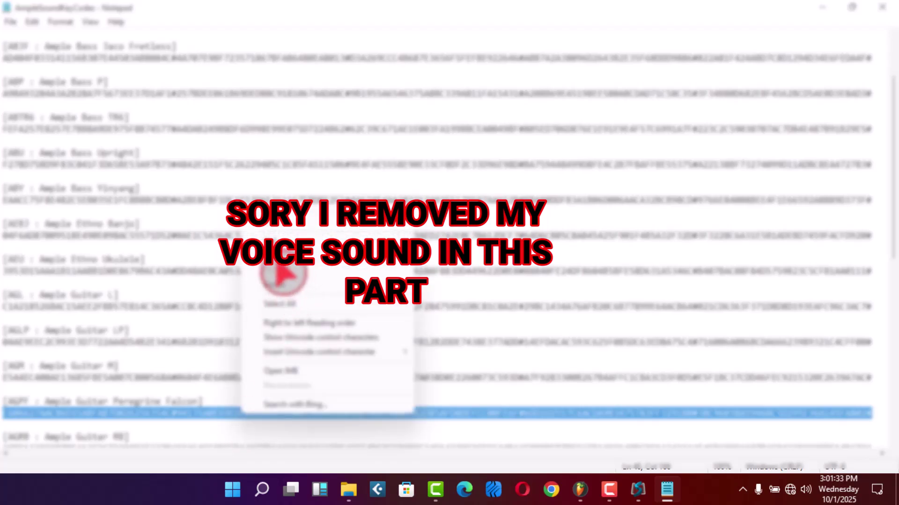
pyautogui.click(822, 8)
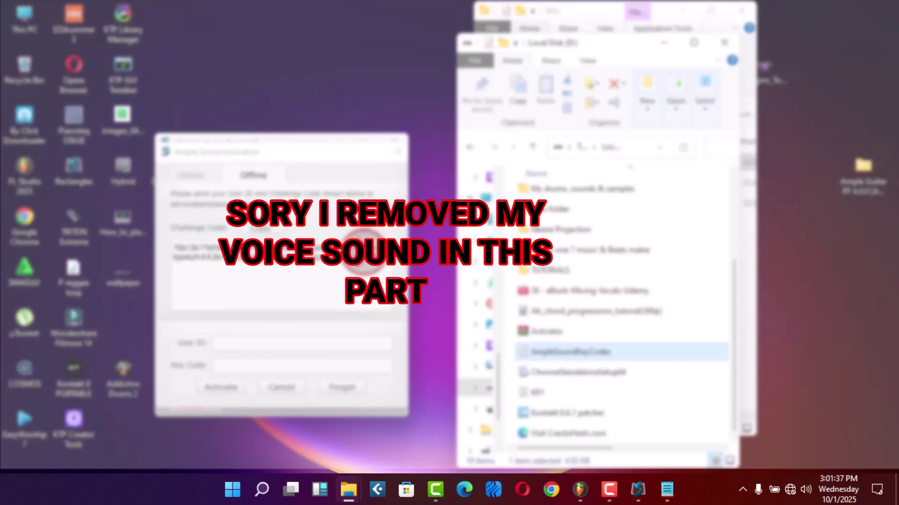
# Paste the key into the Key Code field and grab the AGPF Peregrine Falcon header from Notepad.
pyautogui.click(216, 366)
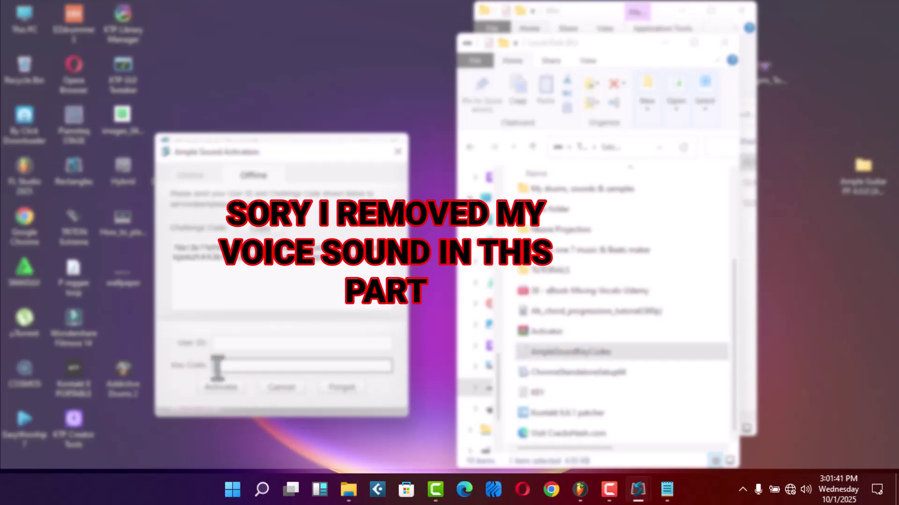
pyautogui.hotkey('ctrl', 'v')
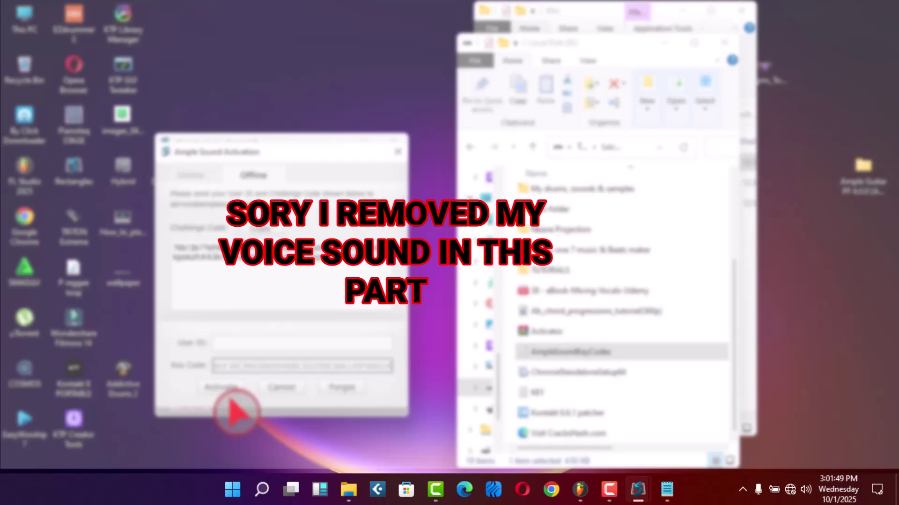
pyautogui.click(669, 490)
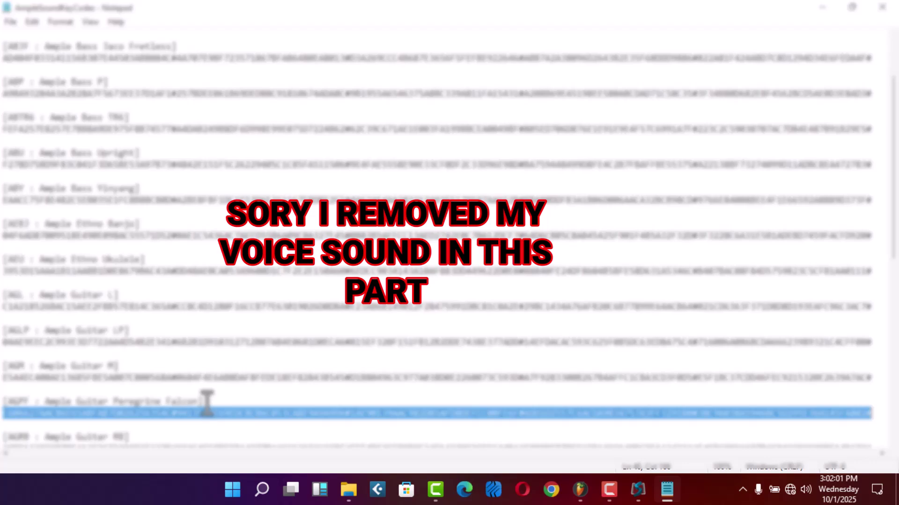
pyautogui.moveTo(205, 402); pyautogui.dragTo(3, 403)
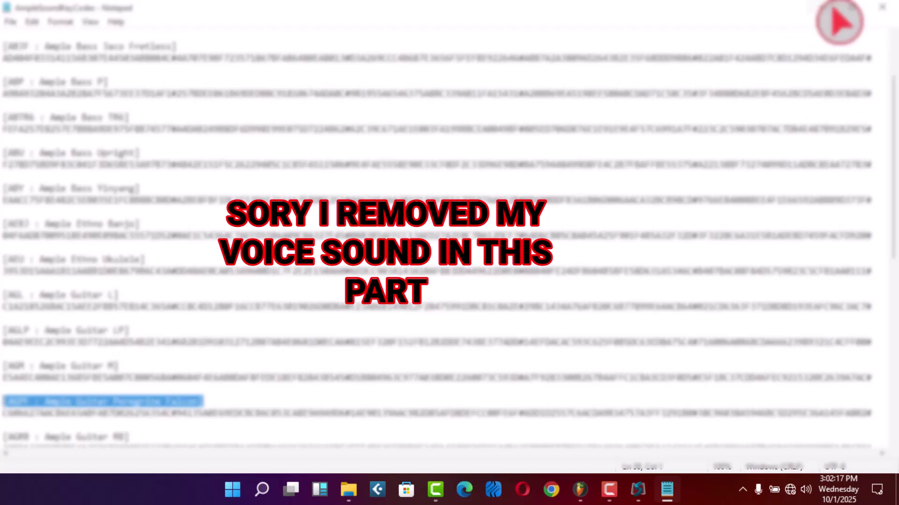
pyautogui.click(822, 9)
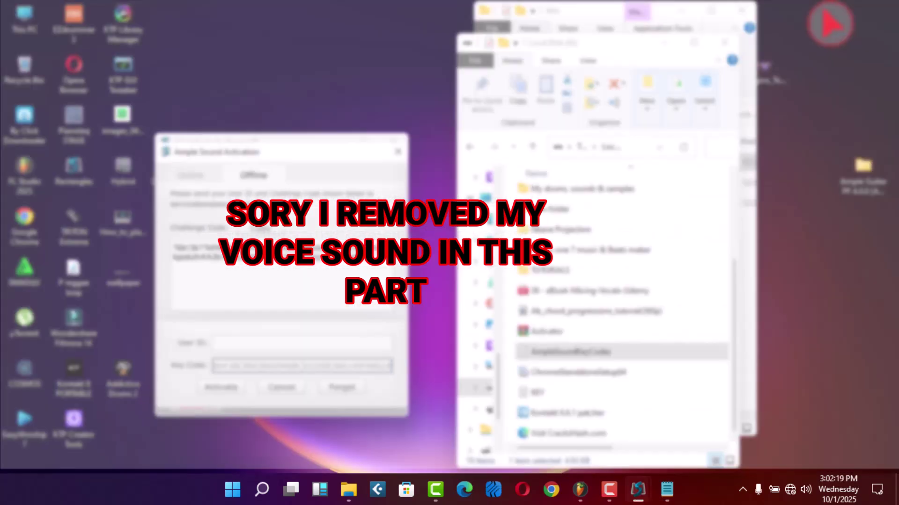
# Paste the header as the User ID, activate AGPF, and return to the product list.
pyautogui.click(222, 345)
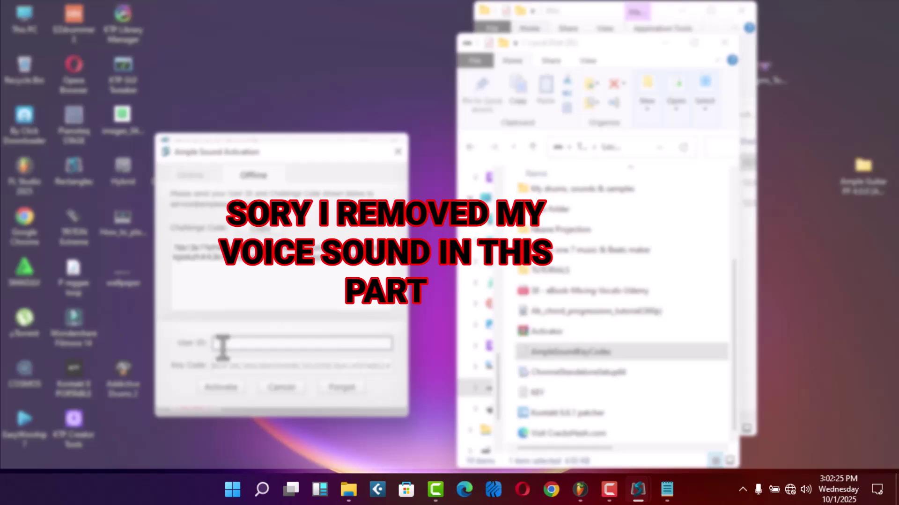
pyautogui.hotkey('ctrl', 'v')
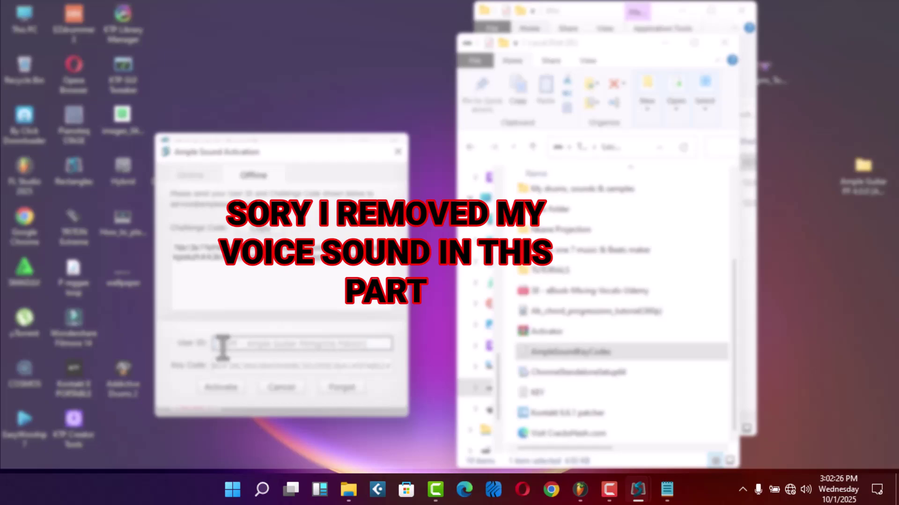
pyautogui.click(218, 395)
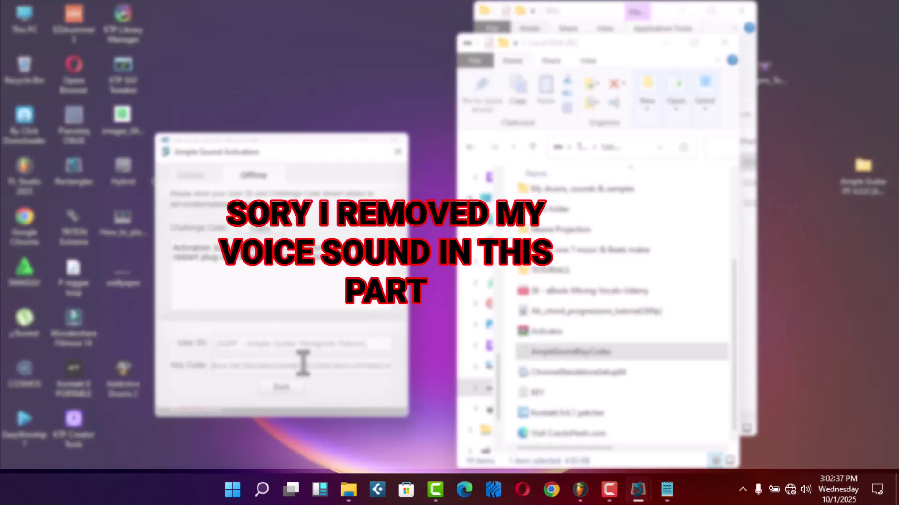
pyautogui.click(285, 388)
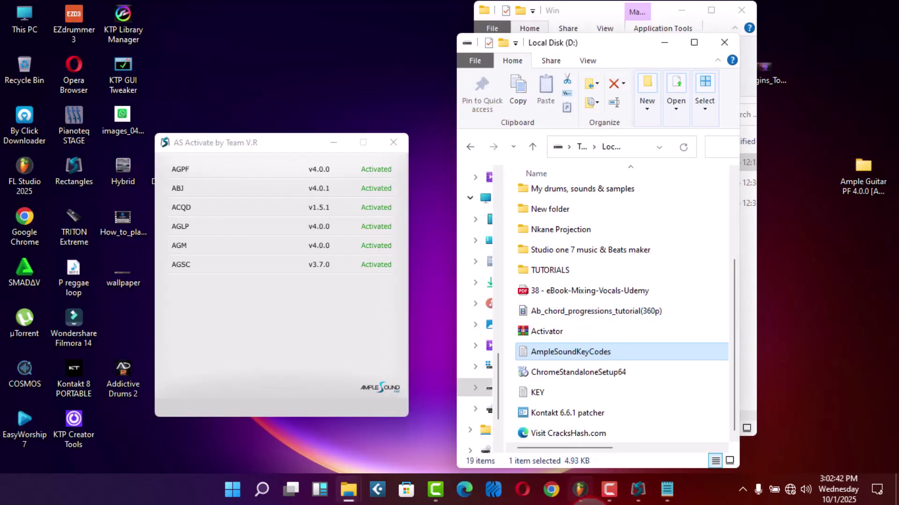
# In FL Studio, open the Plugin Manager from the Channel rack's More plugins list.
pyautogui.click(580, 490)
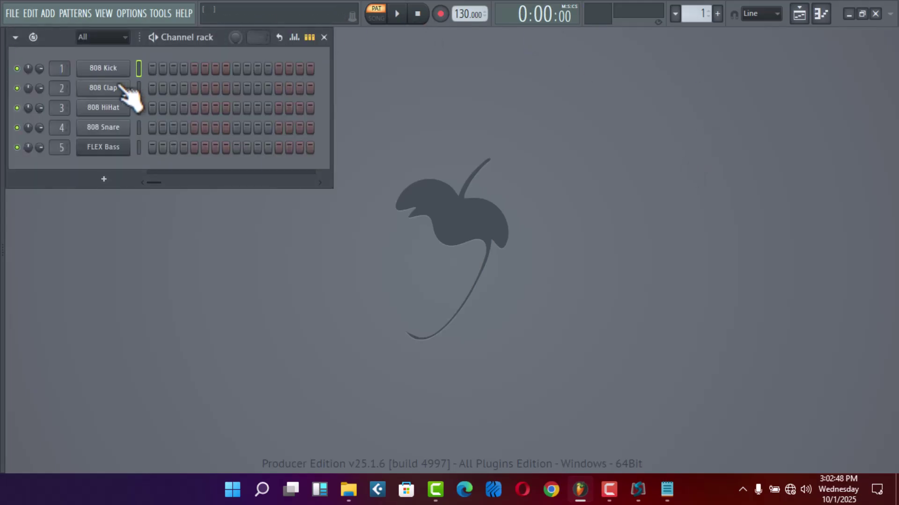
pyautogui.click(112, 180)
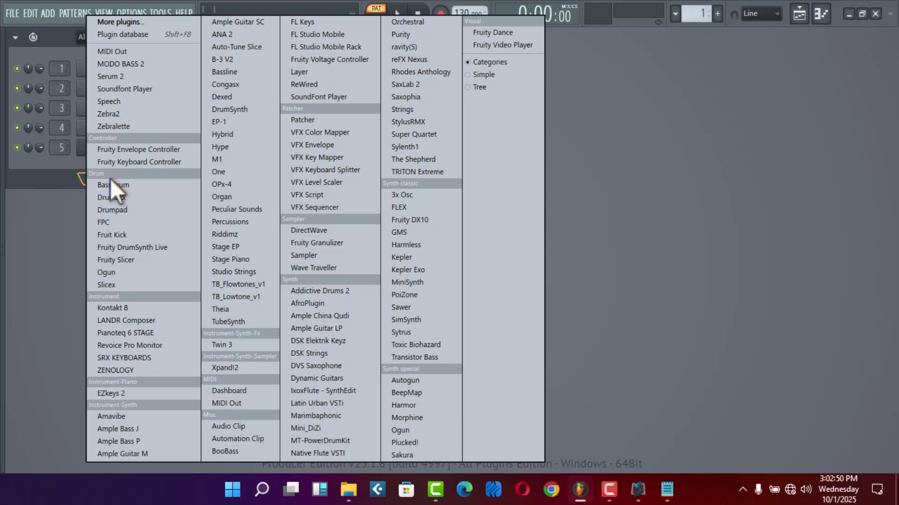
pyautogui.click(126, 20)
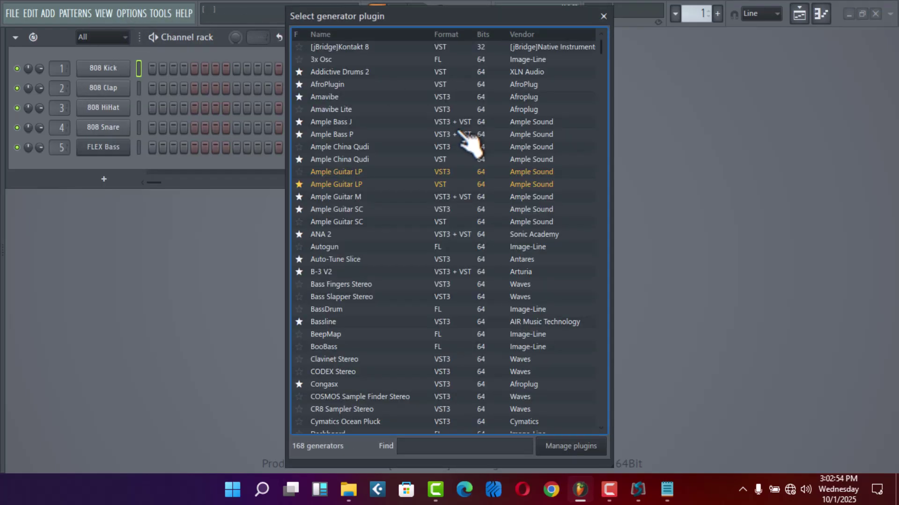
pyautogui.click(550, 448)
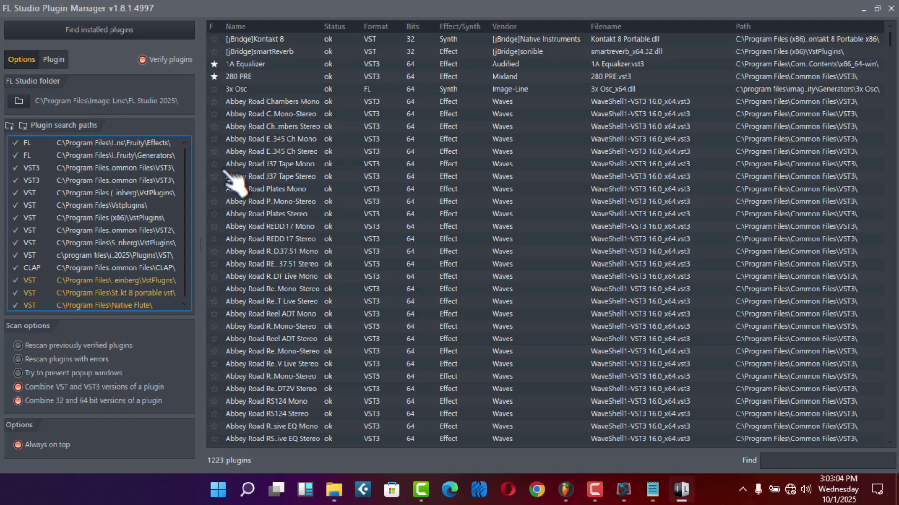
# Rescan installed plugins and filter the list by 'amp' to find both Ample Guitar PF versions.
pyautogui.click(169, 36)
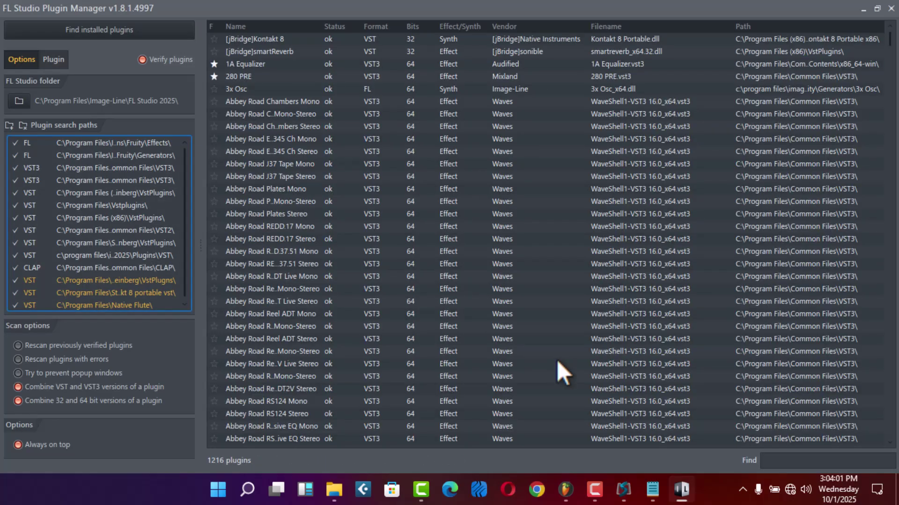
pyautogui.click(780, 461)
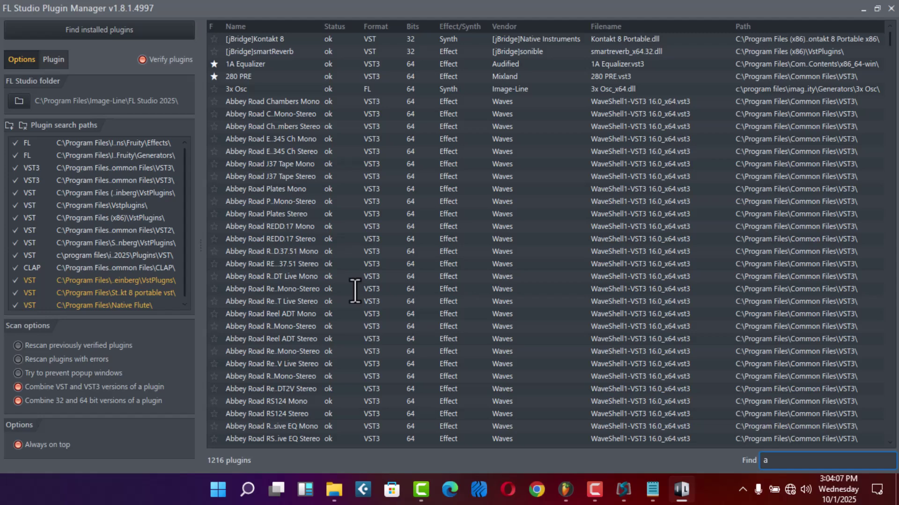
pyautogui.write('amp')
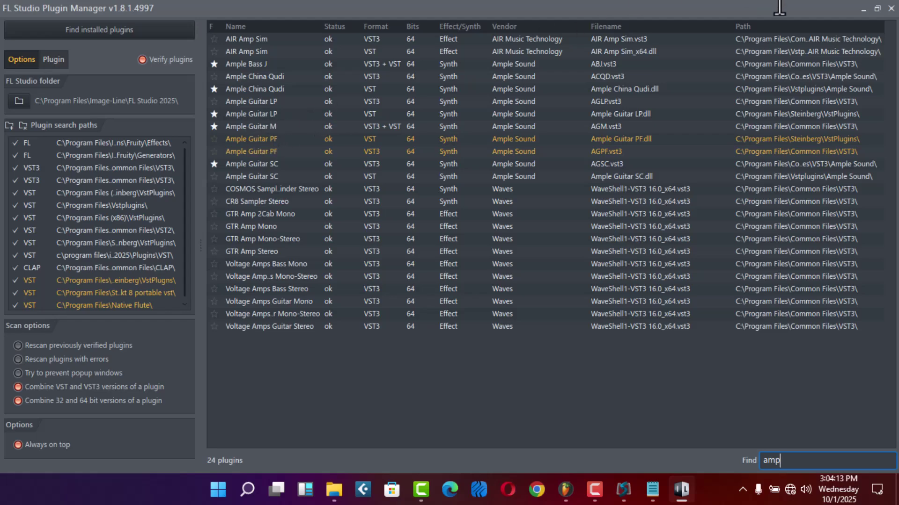
# Close the Plugin Manager, move the Ample Guitar PF window up, and minimize FL Studio.
pyautogui.click(877, 8)
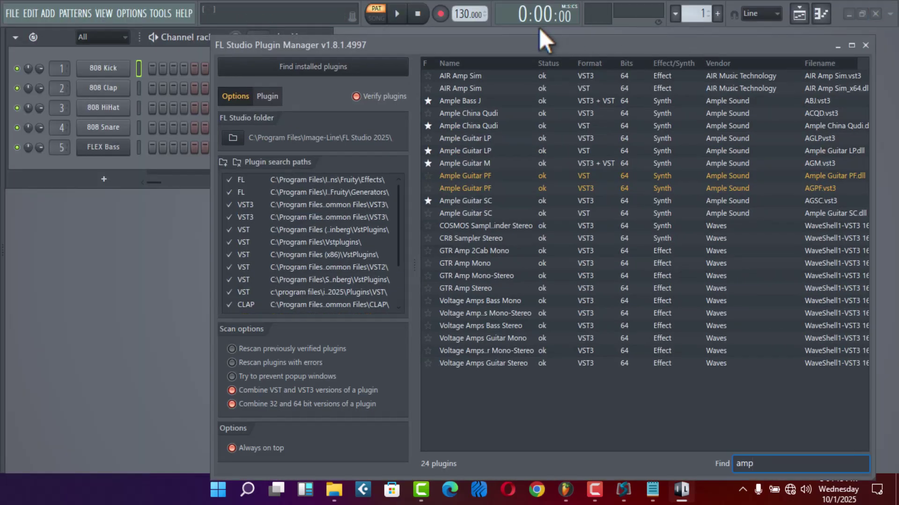
pyautogui.moveTo(479, 177); pyautogui.dragTo(94, 254)
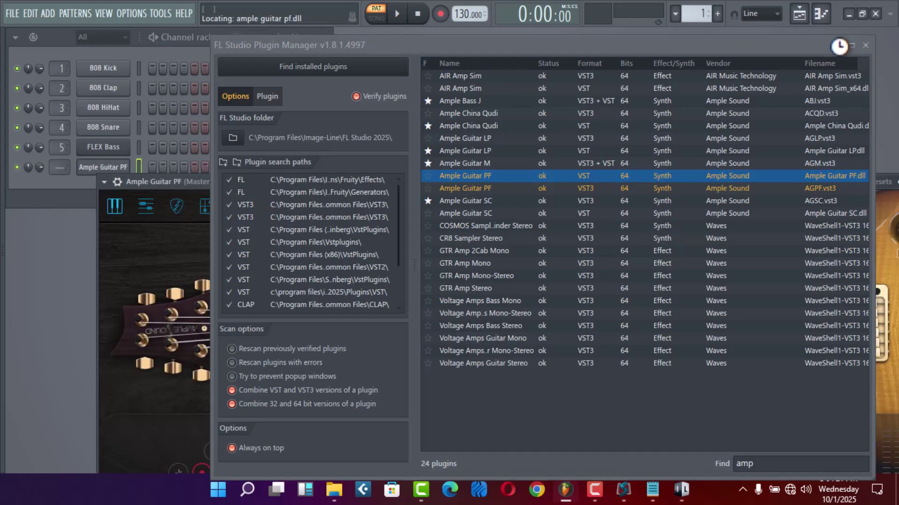
pyautogui.click(865, 45)
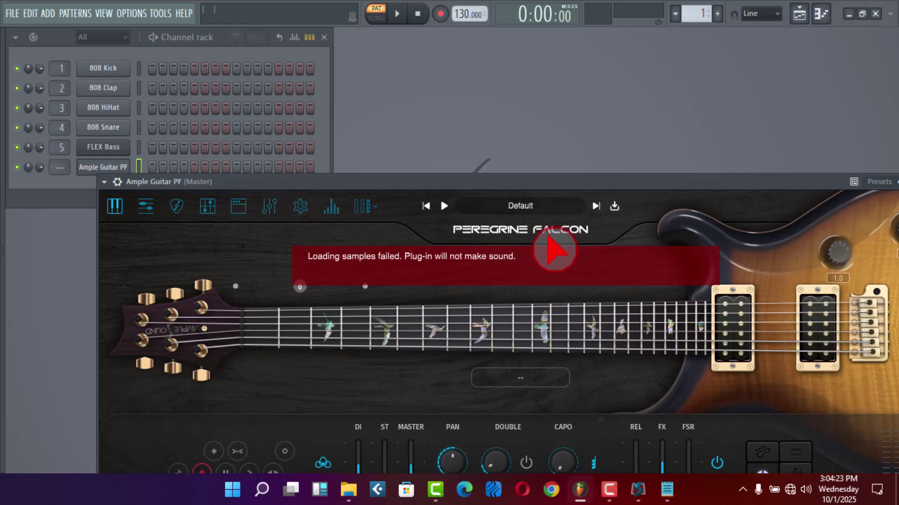
pyautogui.moveTo(572, 185); pyautogui.dragTo(486, 47)
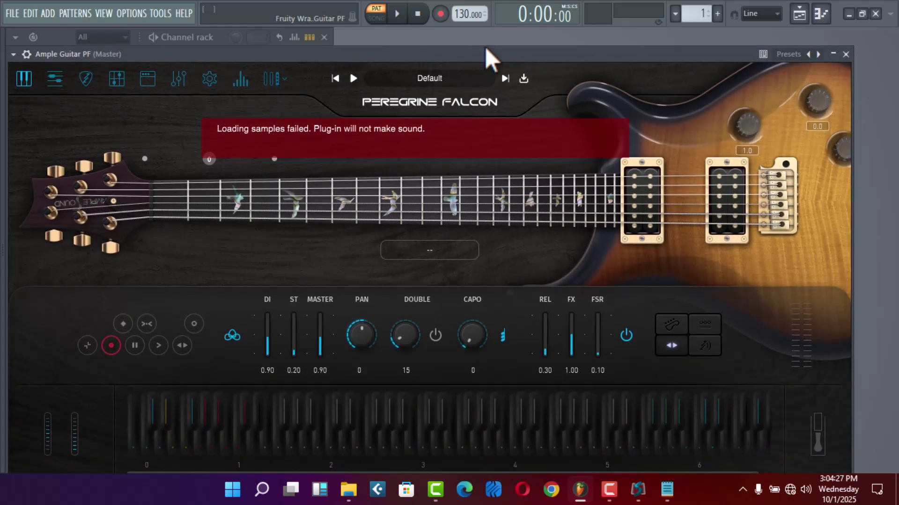
pyautogui.click(271, 163)
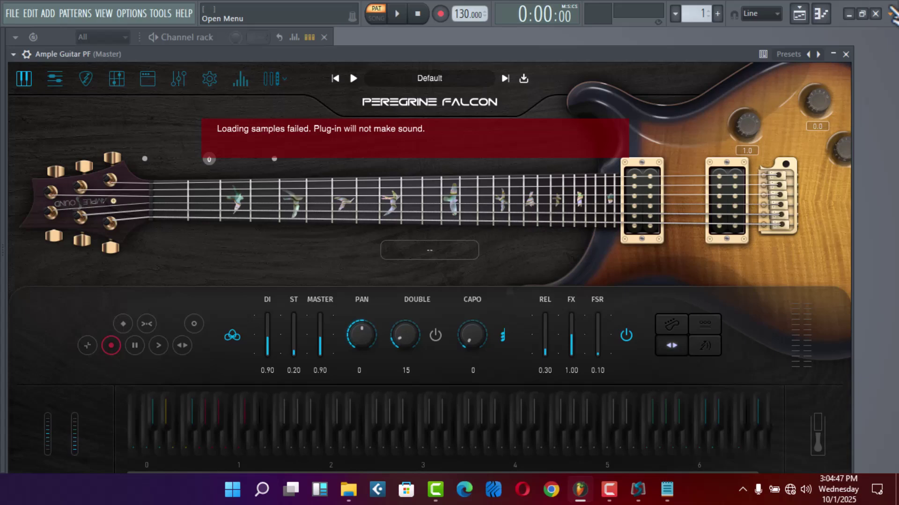
# Copy the full name of the desktop Ample Guitar PF 4.0.0 folder without changing it.
pyautogui.click(849, 14)
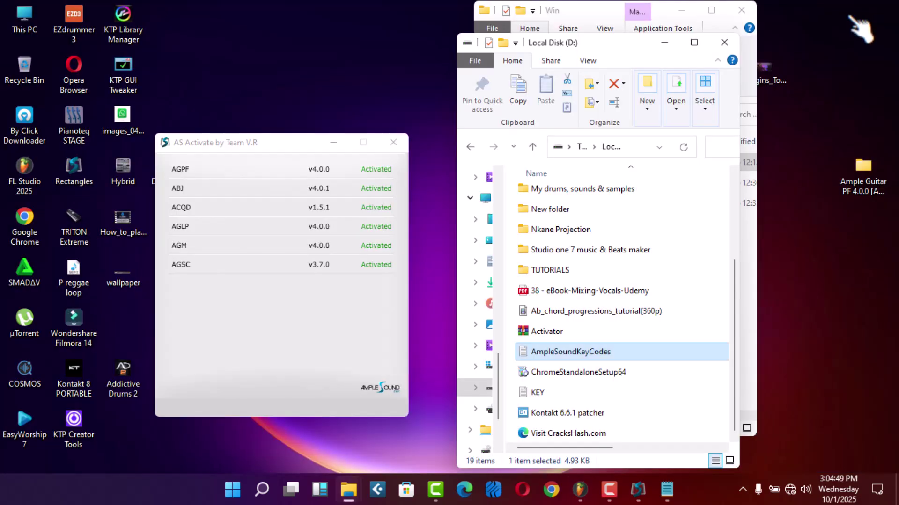
pyautogui.click(866, 188)
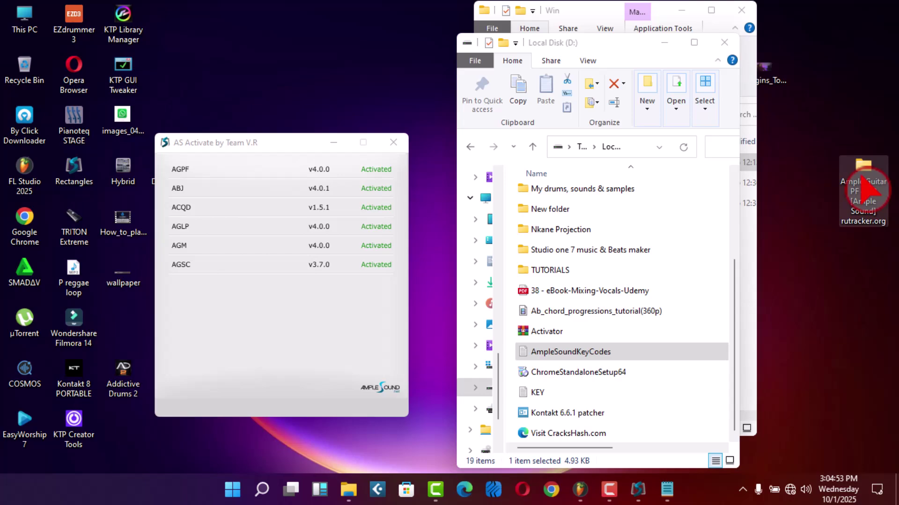
pyautogui.rightClick(866, 188)
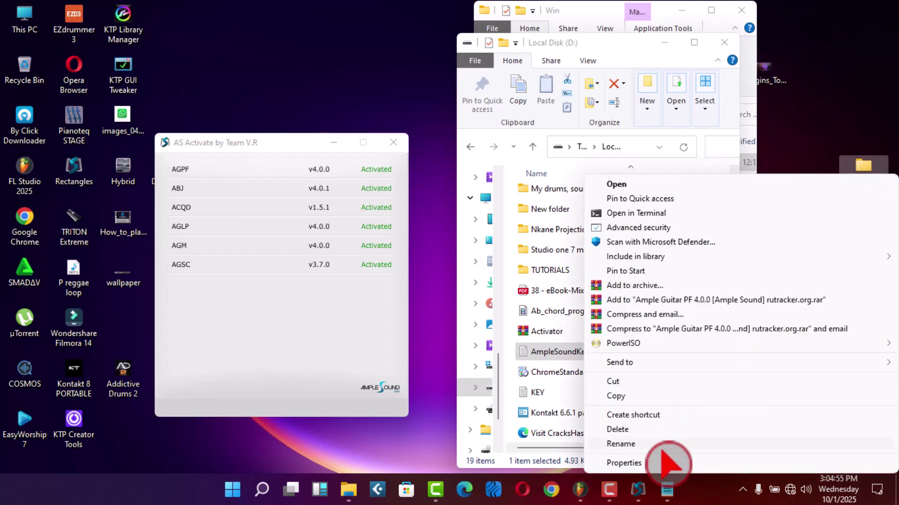
pyautogui.click(639, 445)
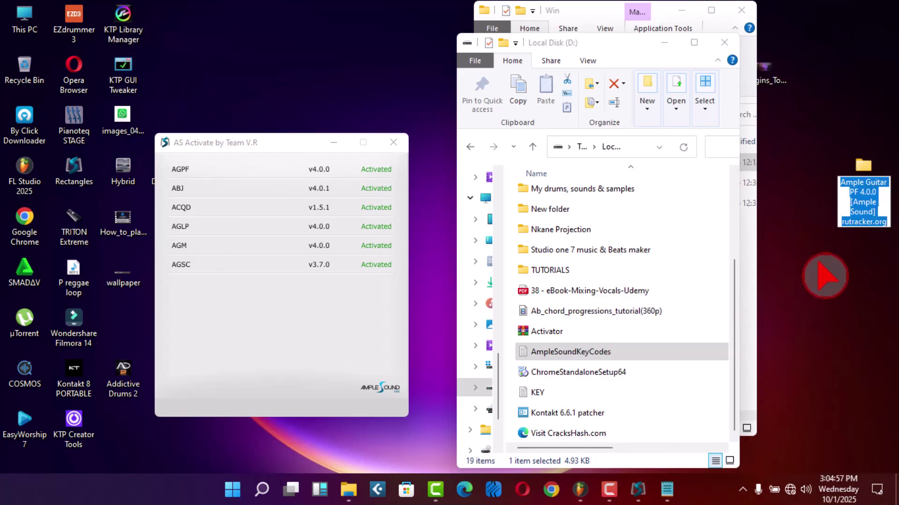
pyautogui.rightClick(865, 192)
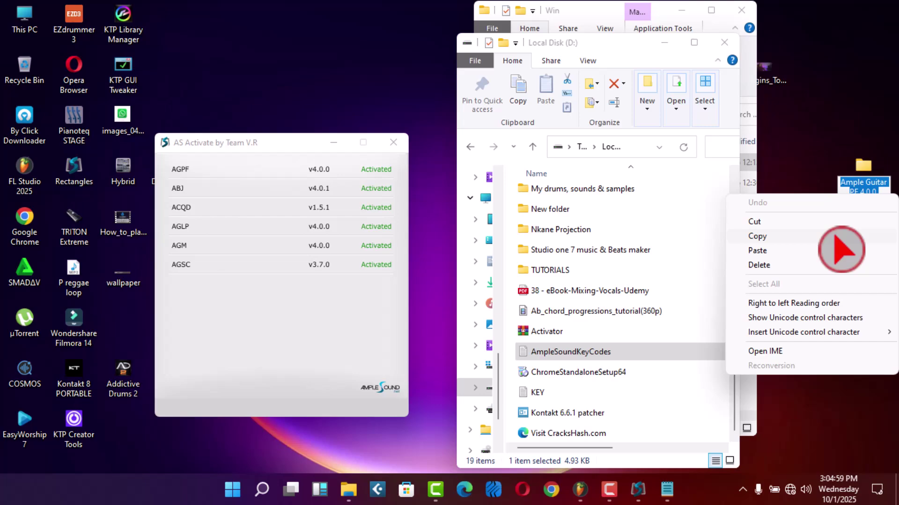
pyautogui.click(757, 236)
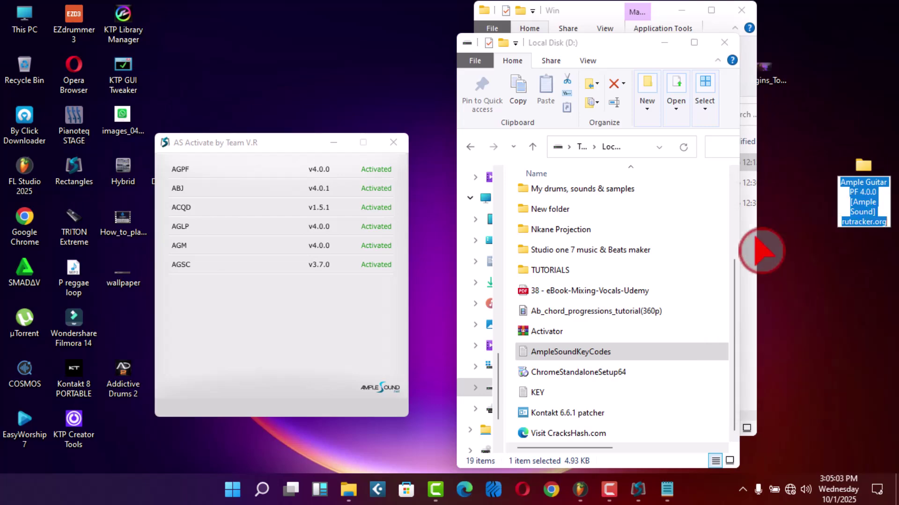
pyautogui.press('Return')
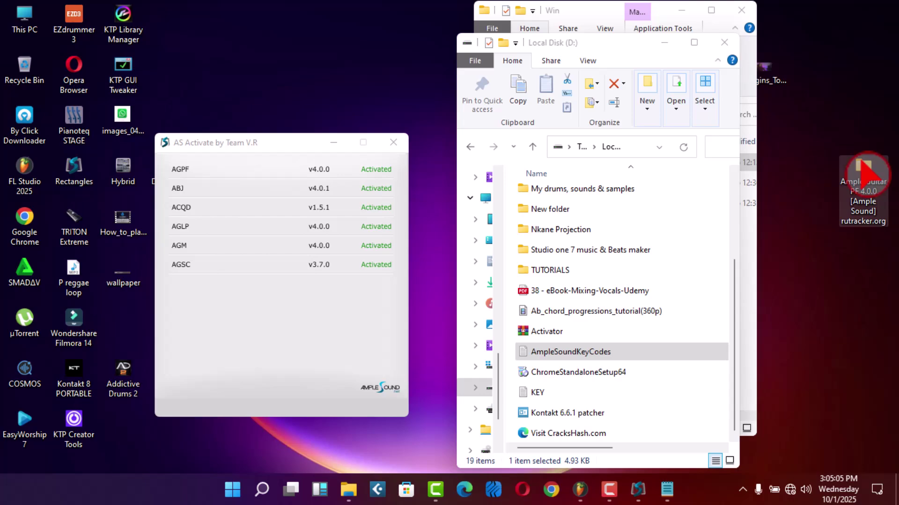
# Navigate through This PC and Windows 11 (C:) to Program Files\Ample Sound.
pyautogui.doubleClick(866, 173)
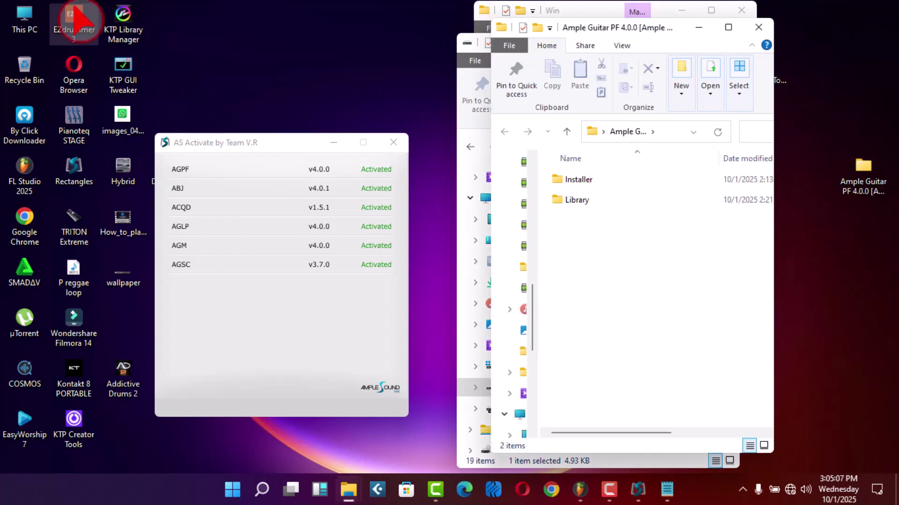
pyautogui.click(24, 25)
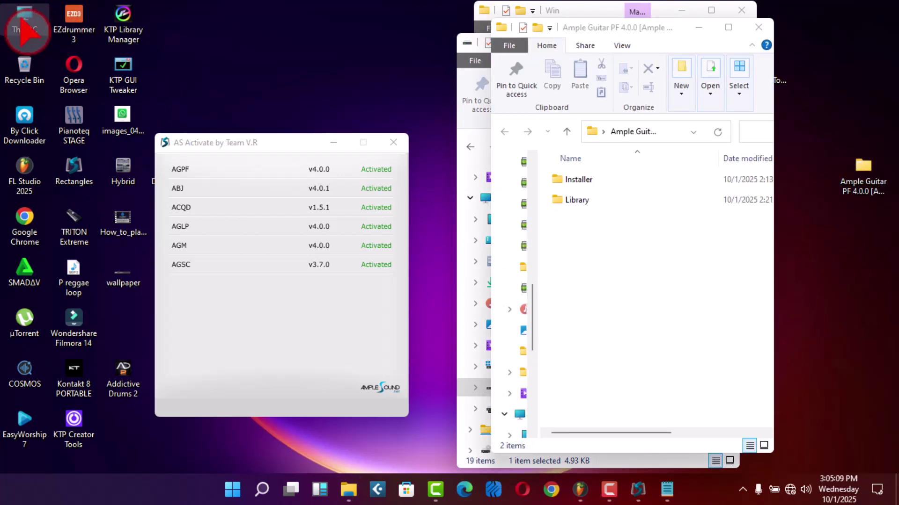
pyautogui.doubleClick(24, 25)
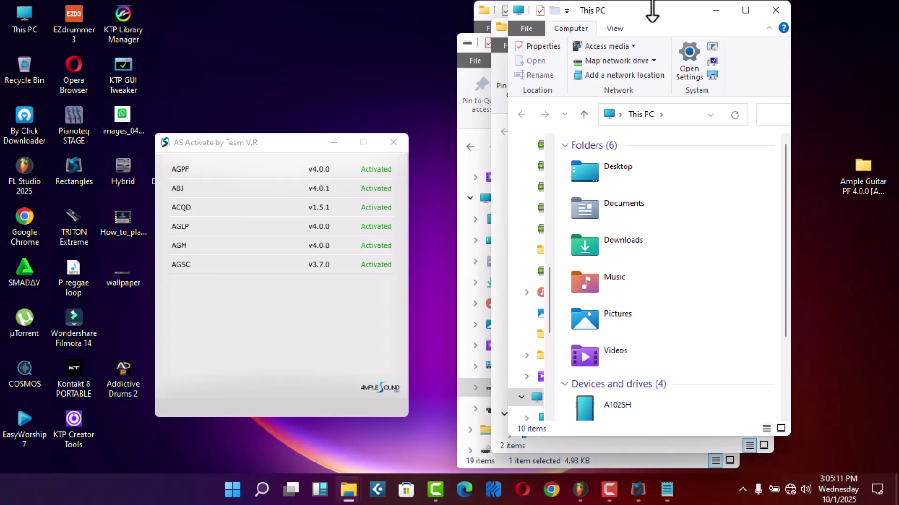
pyautogui.scroll(-3, 791, 276)
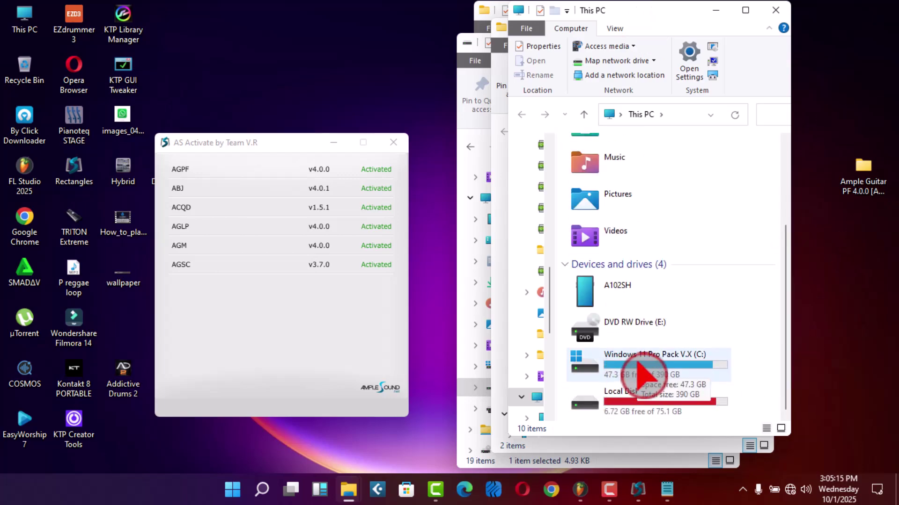
pyautogui.click(591, 375)
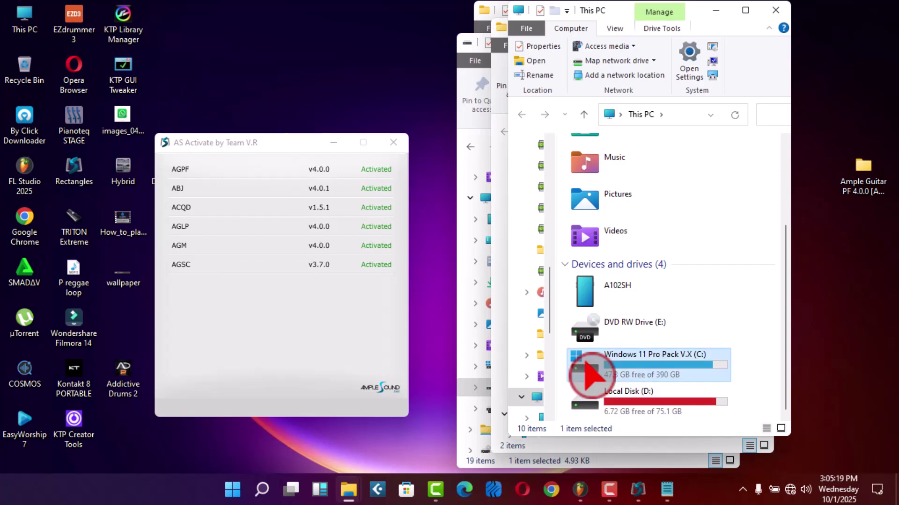
pyautogui.doubleClick(644, 366)
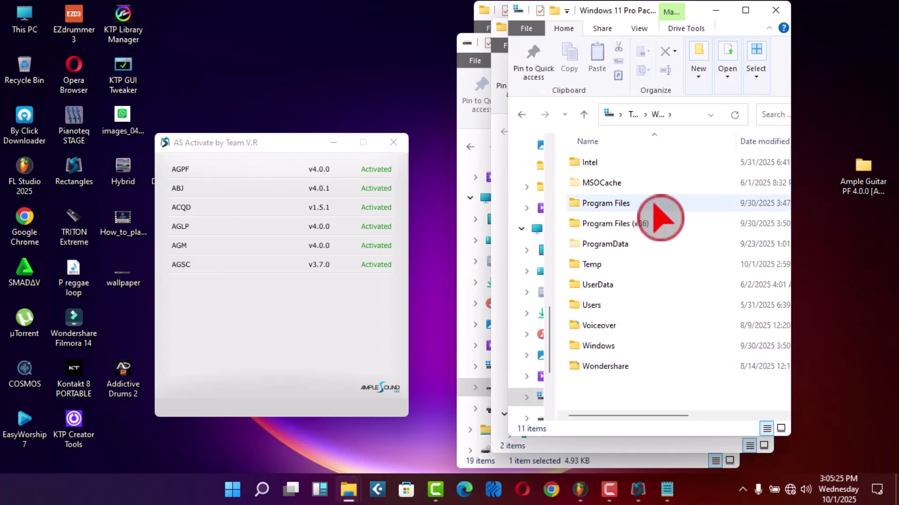
pyautogui.doubleClick(655, 210)
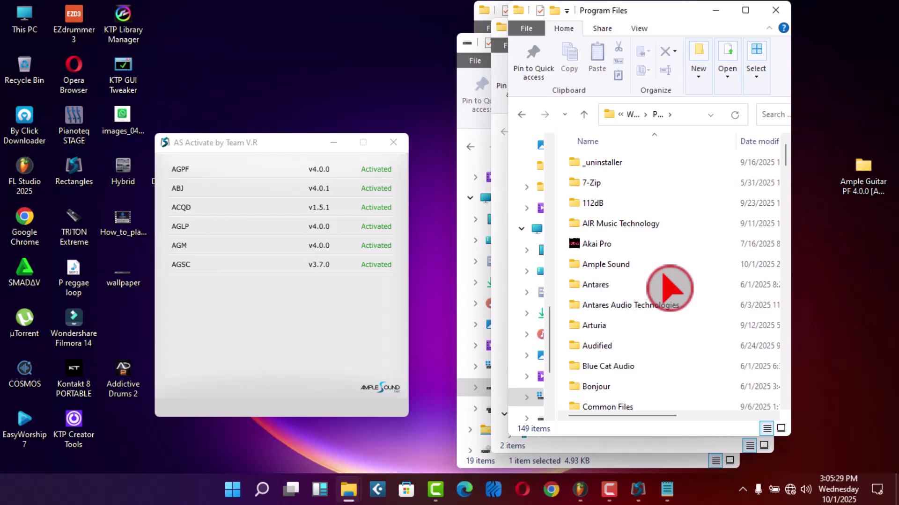
pyautogui.doubleClick(623, 266)
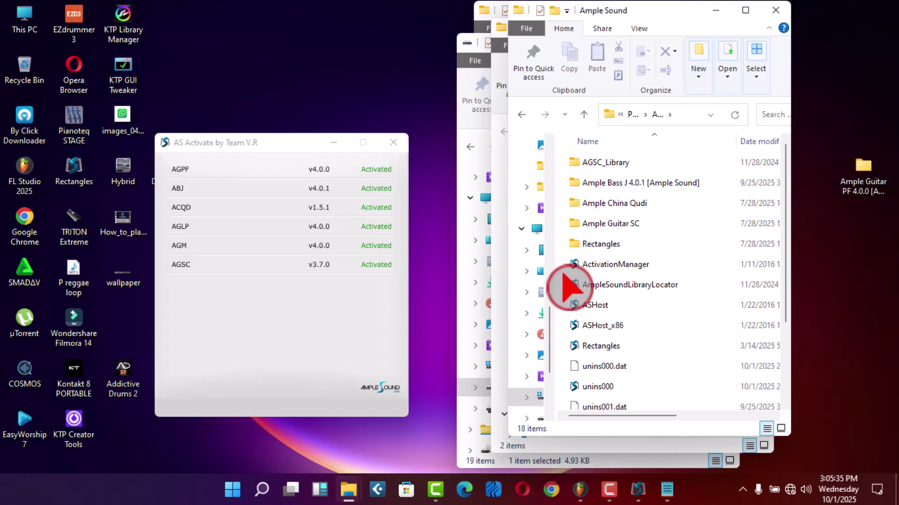
# Create a folder in Ample Sound named 'Ample Guitar PF 4.0.0 [Ample Sound] rutracker.org' from the copied name.
pyautogui.rightClick(564, 276)
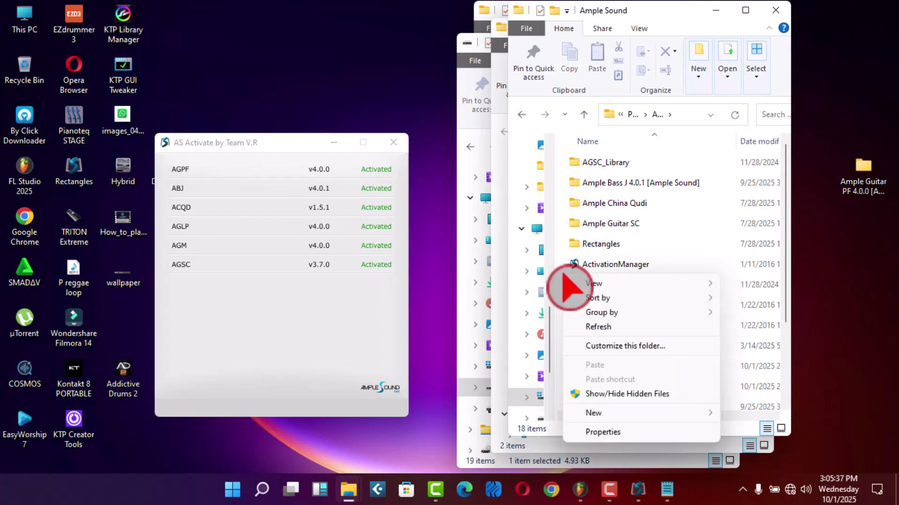
pyautogui.moveTo(589, 412)
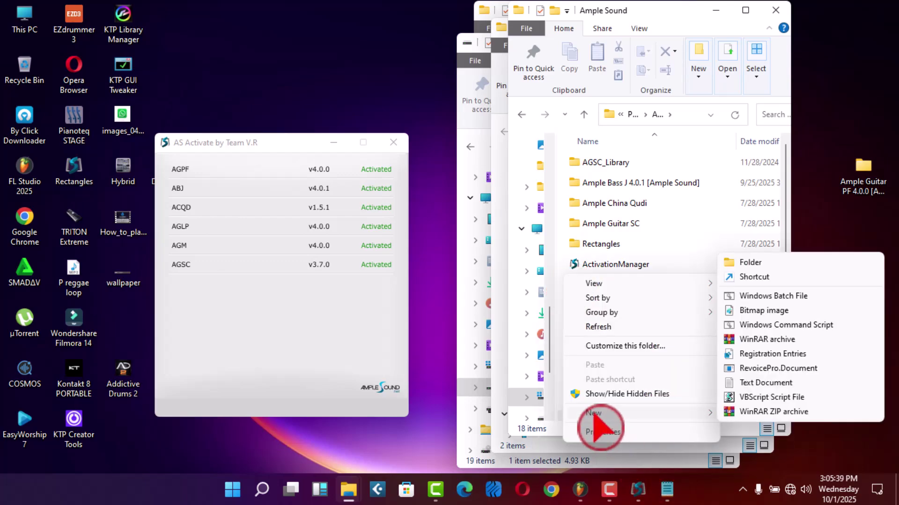
pyautogui.click(750, 262)
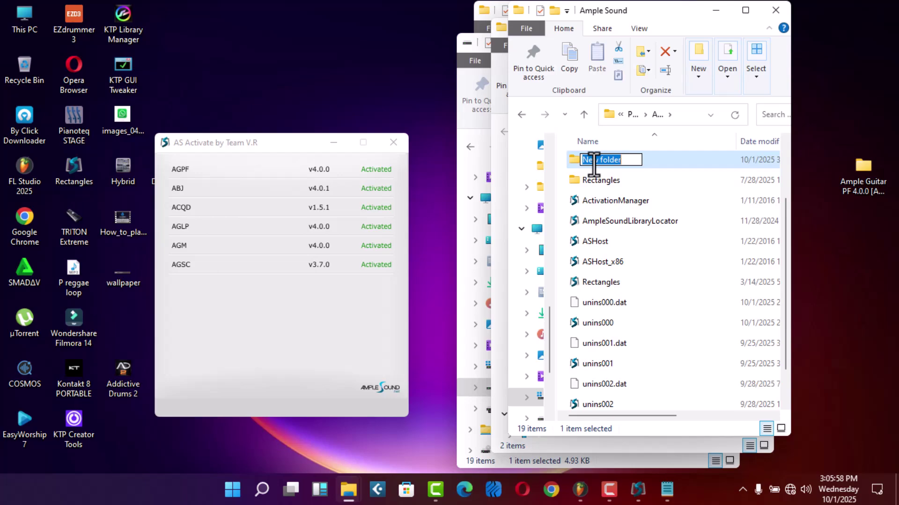
pyautogui.hotkey('ctrl', 'v')
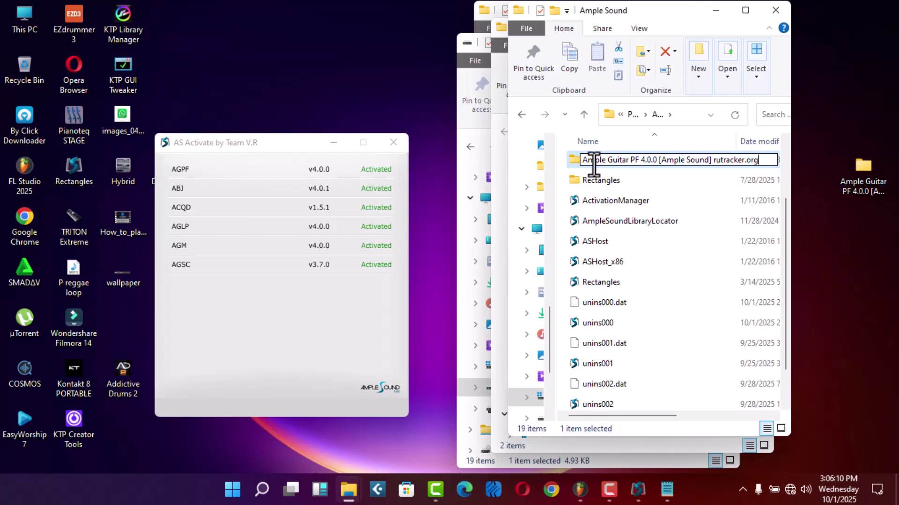
pyautogui.press('Return')
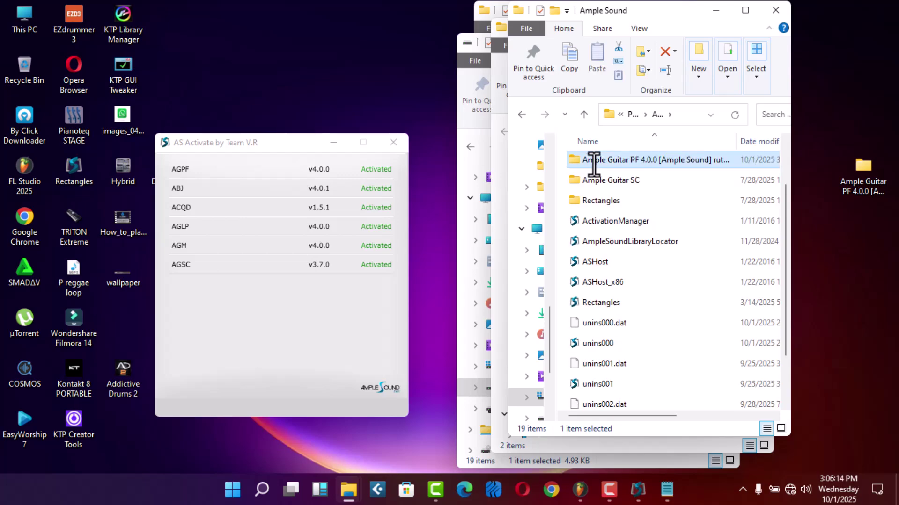
# Set the new installed folder and the desktop Ample Guitar PF 4.0.0 folder side by side, closing extra windows.
pyautogui.doubleClick(654, 168)
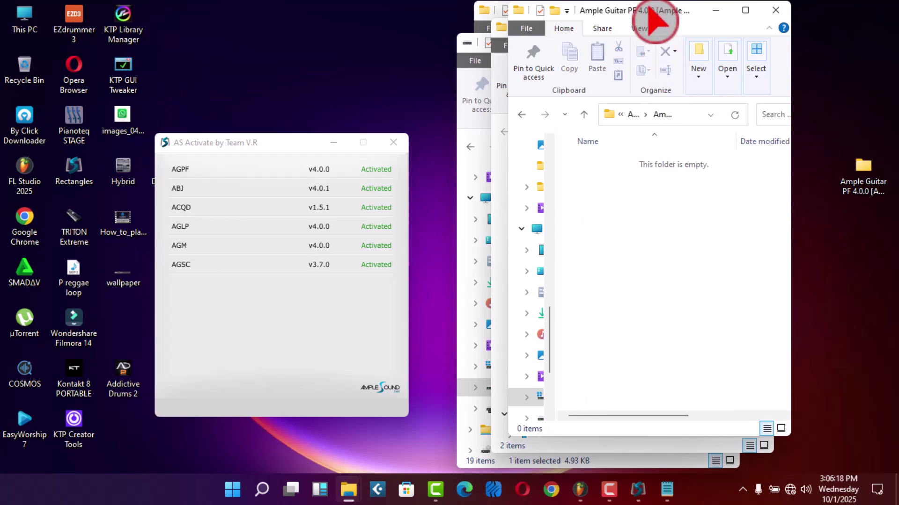
pyautogui.moveTo(648, 10); pyautogui.dragTo(229, 58)
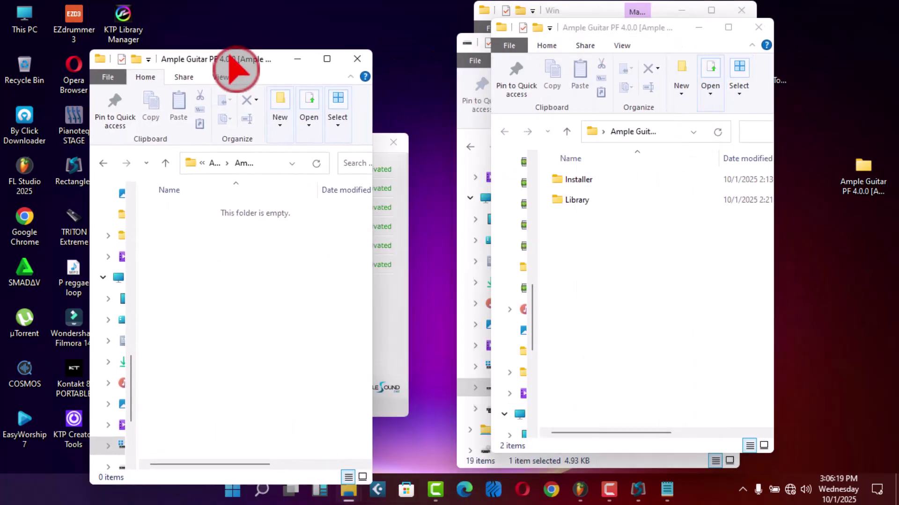
pyautogui.click(759, 26)
pyautogui.click(740, 10)
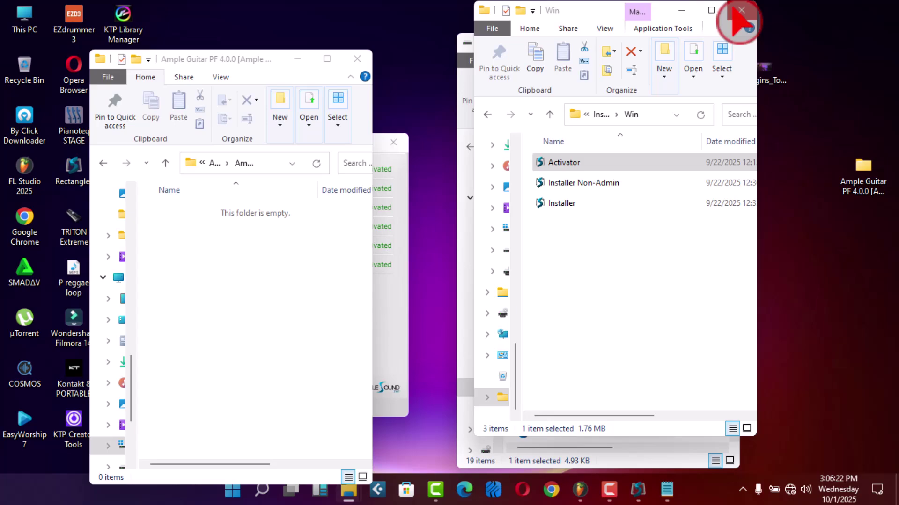
pyautogui.doubleClick(872, 178)
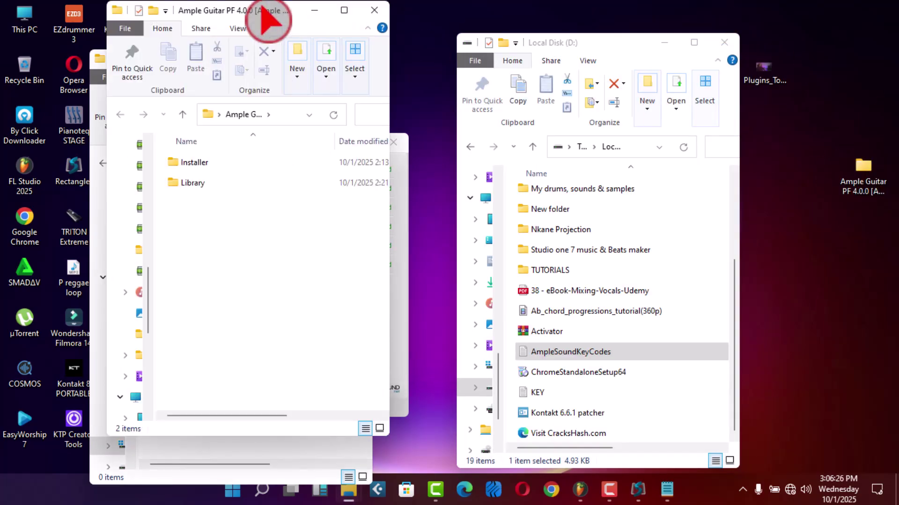
pyautogui.moveTo(284, 14); pyautogui.dragTo(680, 60)
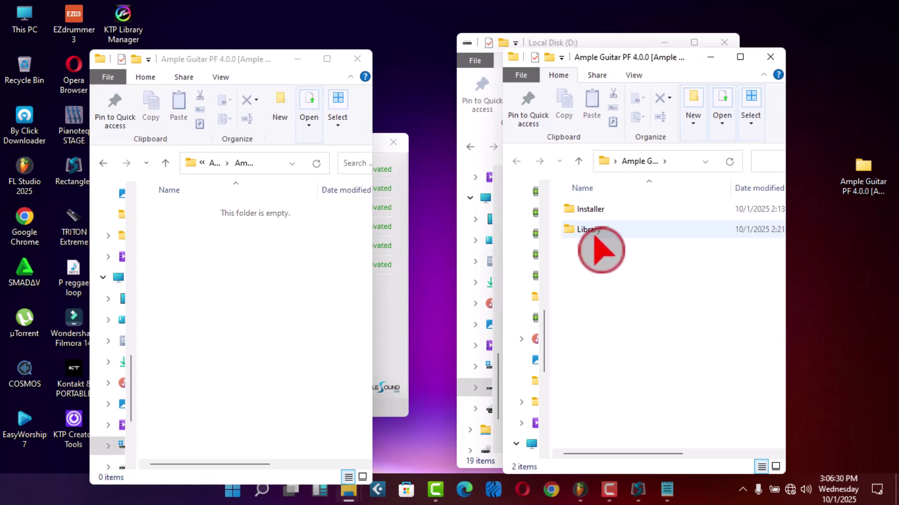
# Move the 6.53 GB Library folder from the desktop copy into the installed Ample Guitar PF 4.0.0 folder.
pyautogui.doubleClick(592, 229)
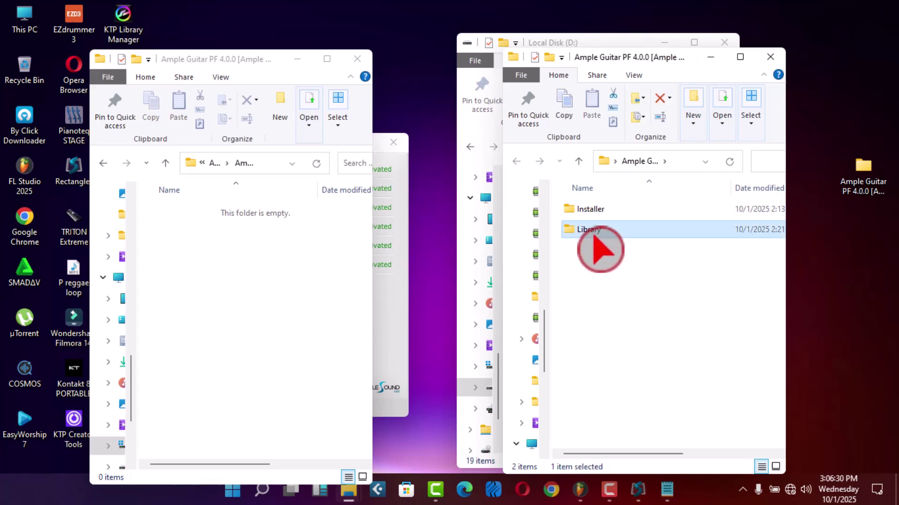
pyautogui.click(470, 149)
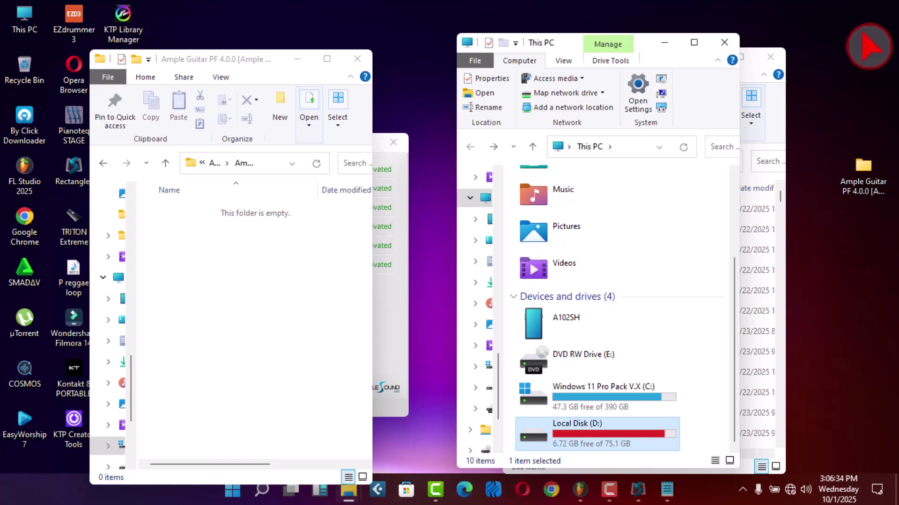
pyautogui.click(724, 42)
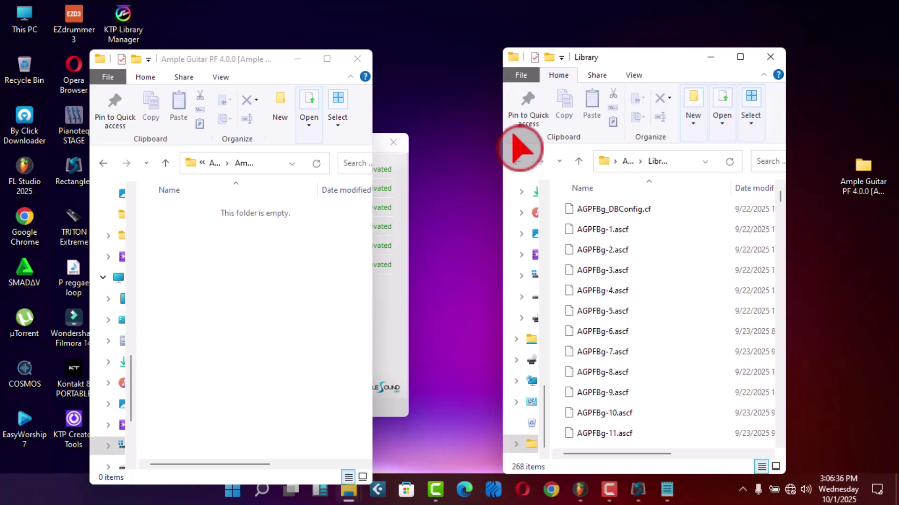
pyautogui.click(516, 161)
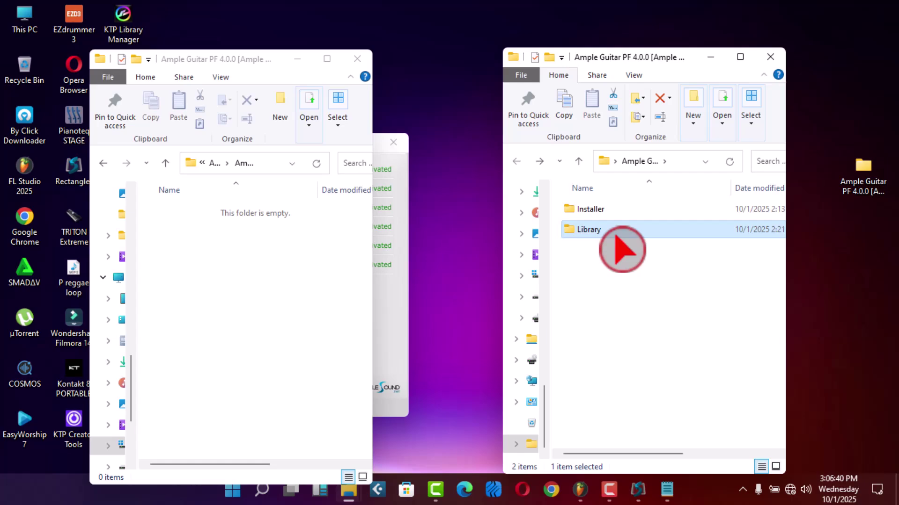
pyautogui.click(633, 232)
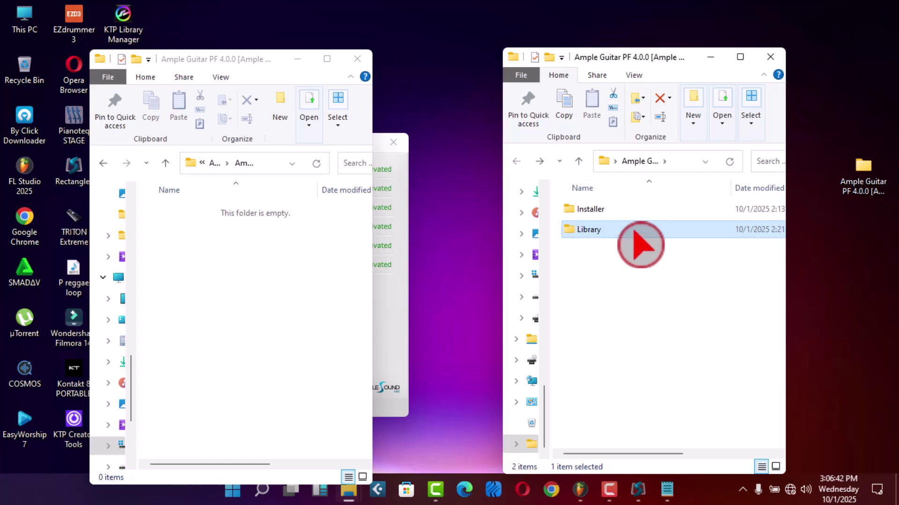
pyautogui.moveTo(635, 233); pyautogui.dragTo(212, 297)
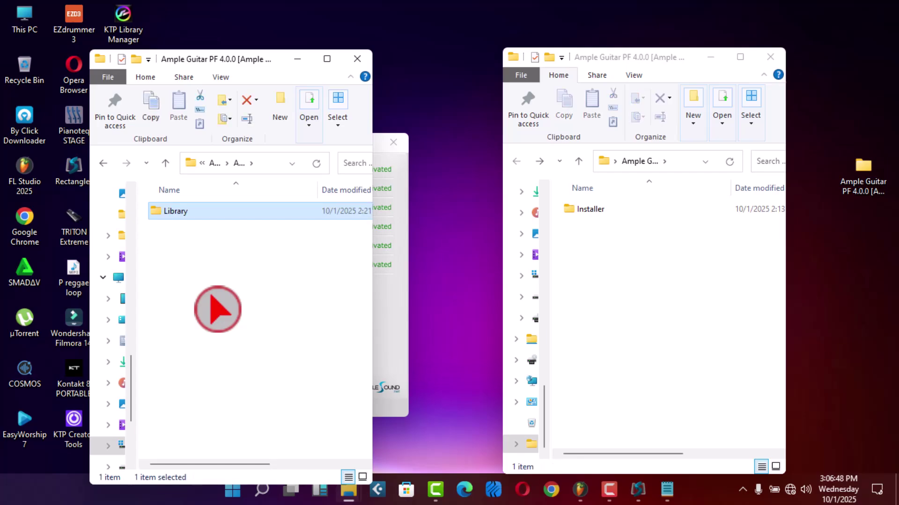
pyautogui.click(103, 163)
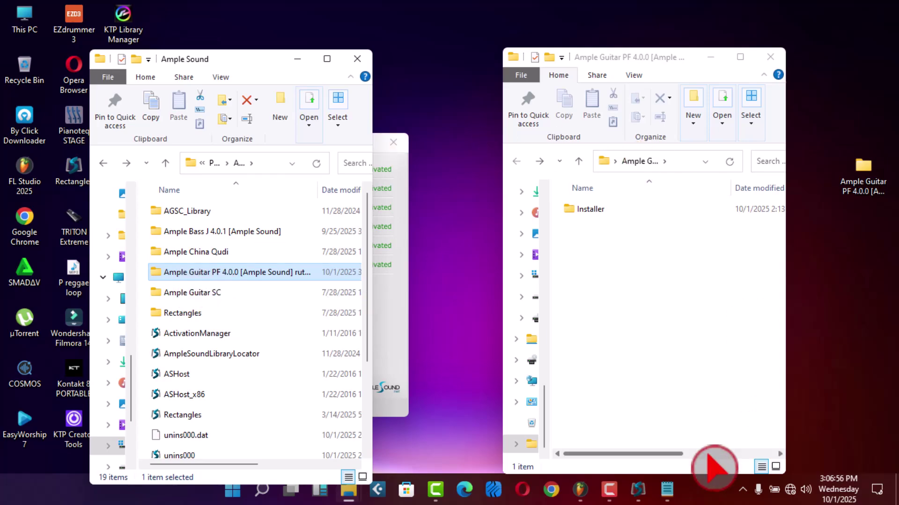
# Return to FL Studio and show Ample Guitar PF's Settings, where the sample Path reads NOT FOUND.
pyautogui.click(582, 495)
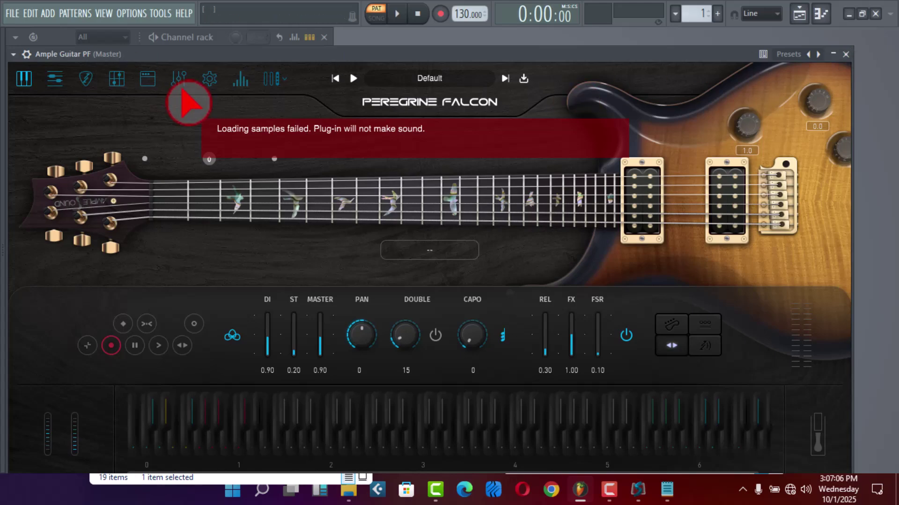
pyautogui.click(208, 78)
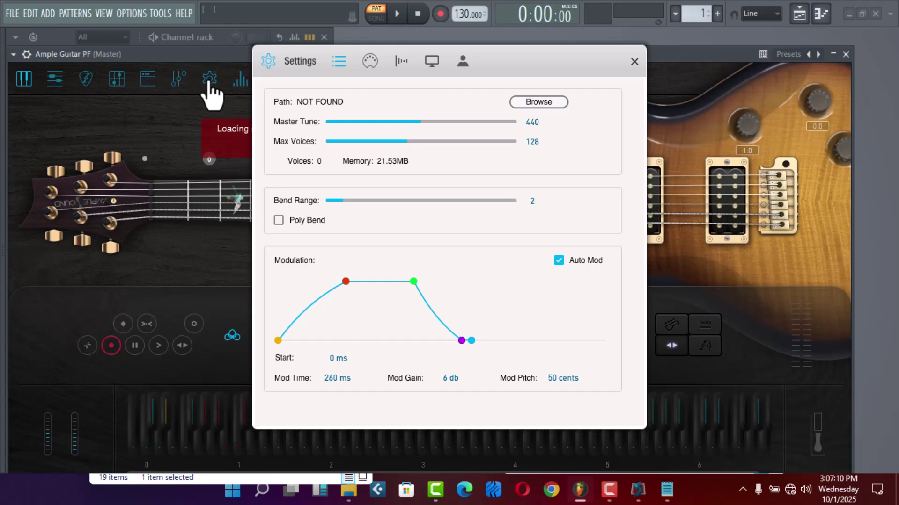
# Start browsing for a new sample library path in the Select New Path dialog.
pyautogui.click(543, 103)
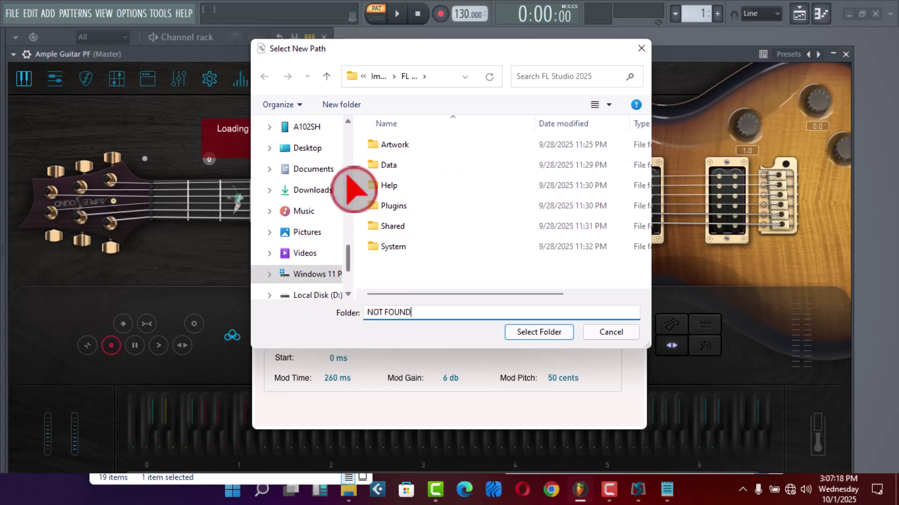
# Set the sample Path to C:\Program Files\Ample Sound\Ample Guitar PF 4.0.0 [Ample Sound] rutracker.org.
pyautogui.click(296, 280)
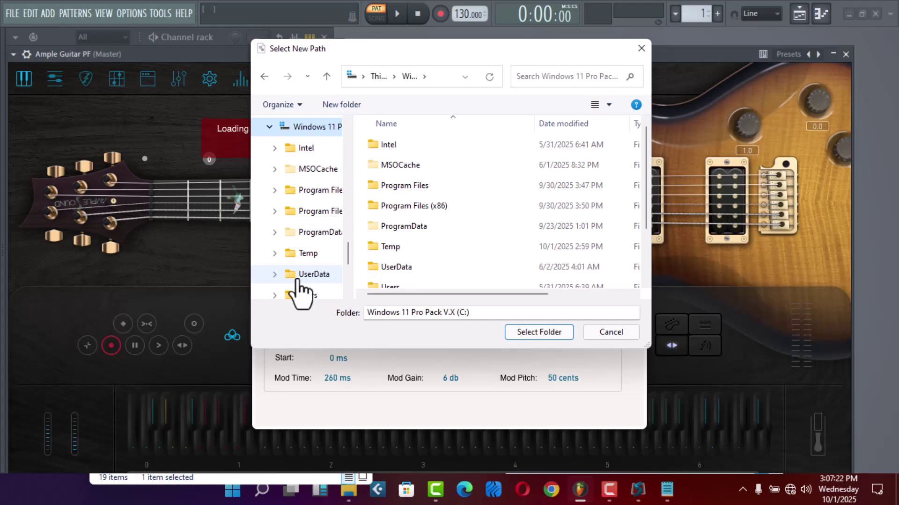
pyautogui.doubleClick(406, 185)
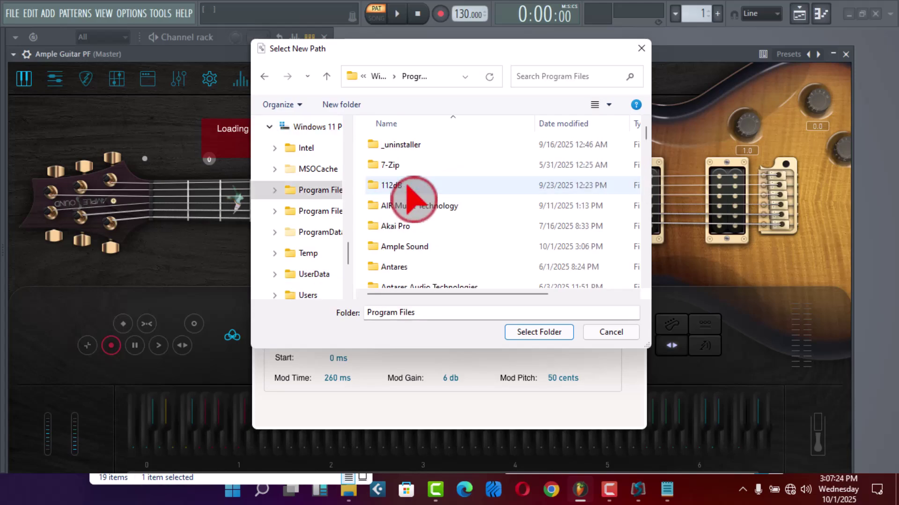
pyautogui.doubleClick(395, 246)
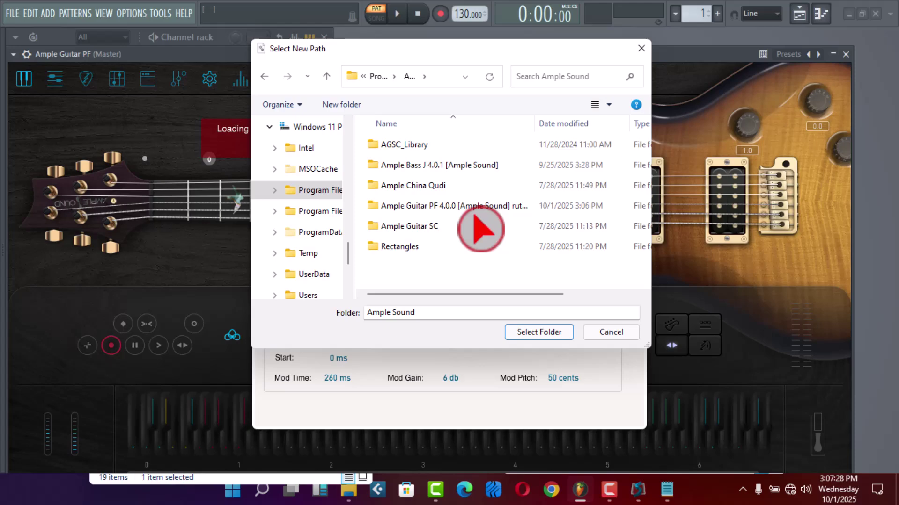
pyautogui.click(451, 210)
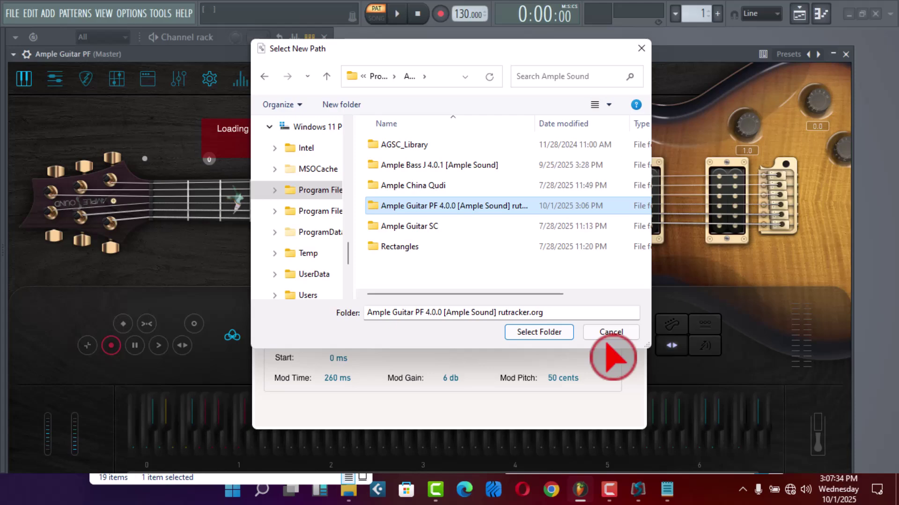
pyautogui.click(524, 335)
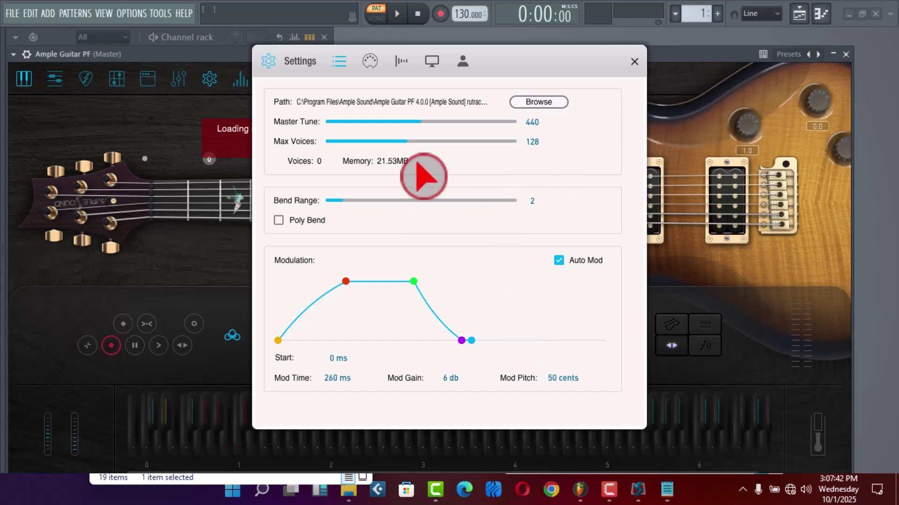
# Repoint the sample Path to the Library subfolder so samples load at 256.71MB.
pyautogui.click(538, 109)
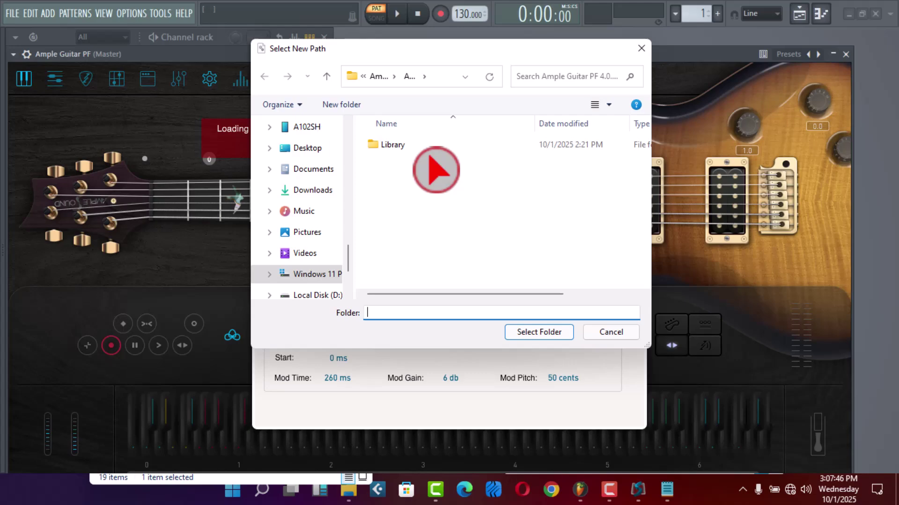
pyautogui.click(414, 151)
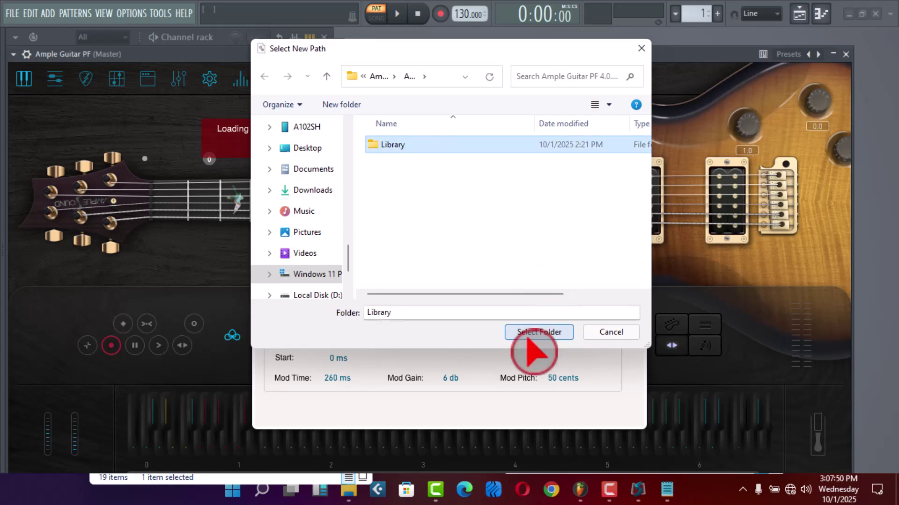
pyautogui.click(531, 335)
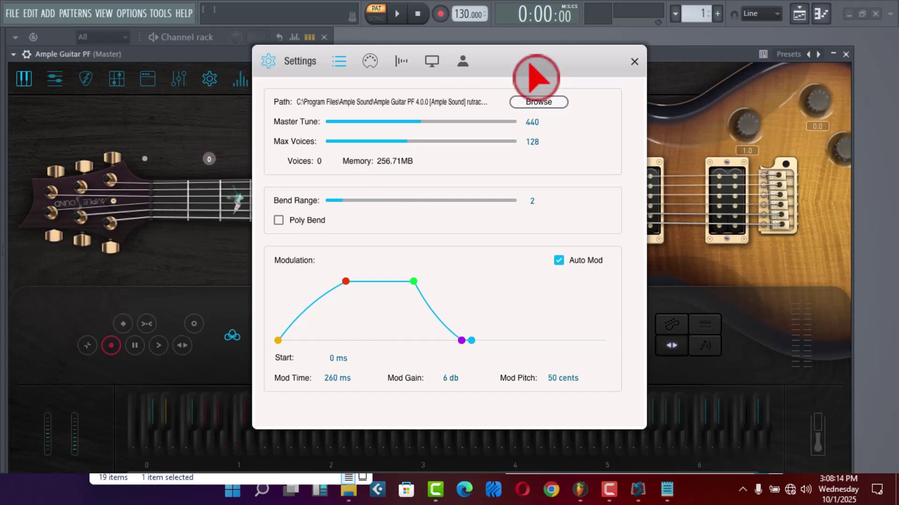
# Close the Settings panel and shift the plugin window up and to the right.
pyautogui.click(635, 62)
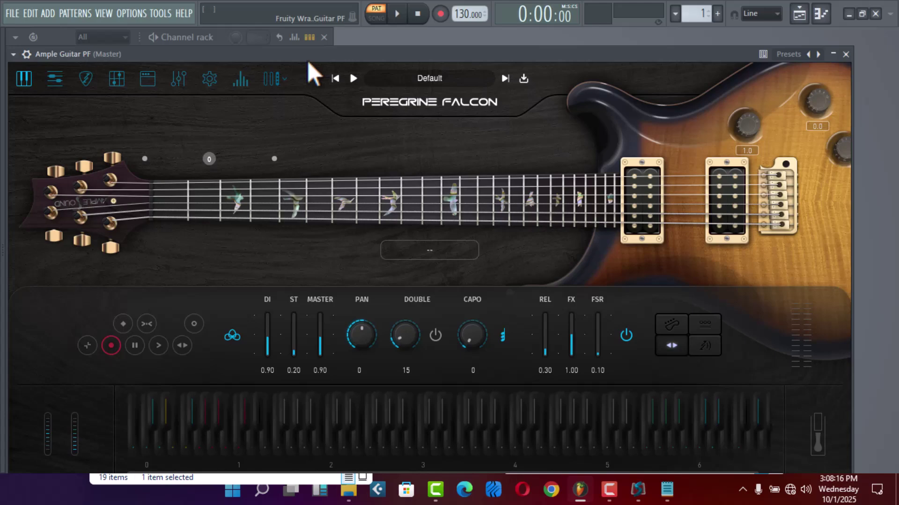
pyautogui.moveTo(310, 57); pyautogui.dragTo(328, 48)
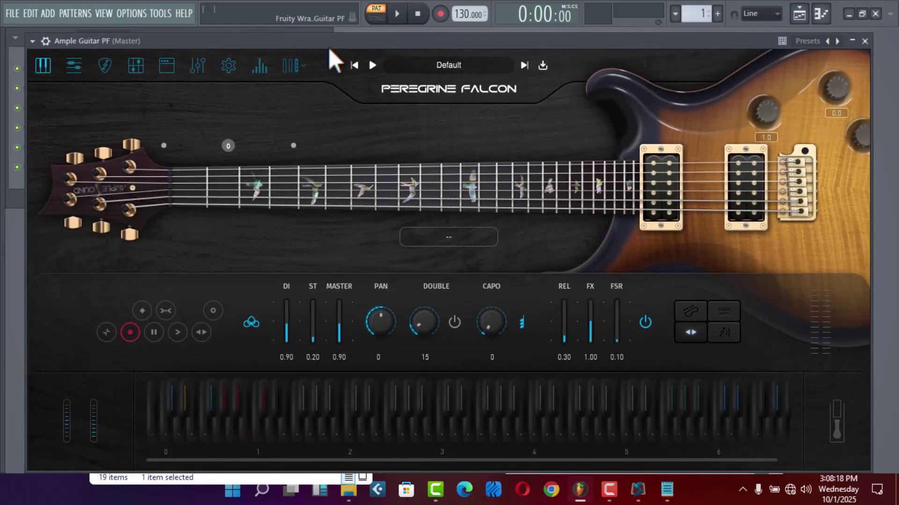